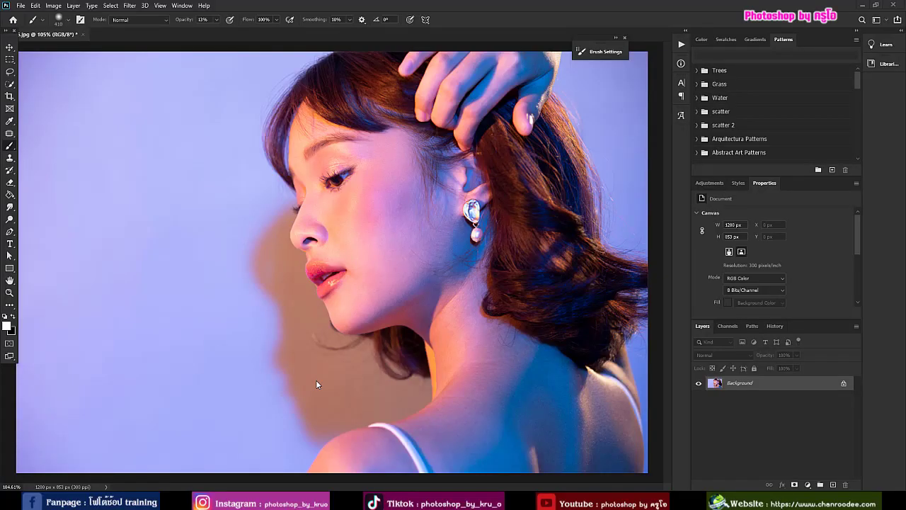
- Create a new white 500 × 500 pixel RGB document with a resolution of 150 pixels/inch
{"action": "left_click", "coordinate": [20, 7]}
{"action": "left_click", "coordinate": [29, 17]}
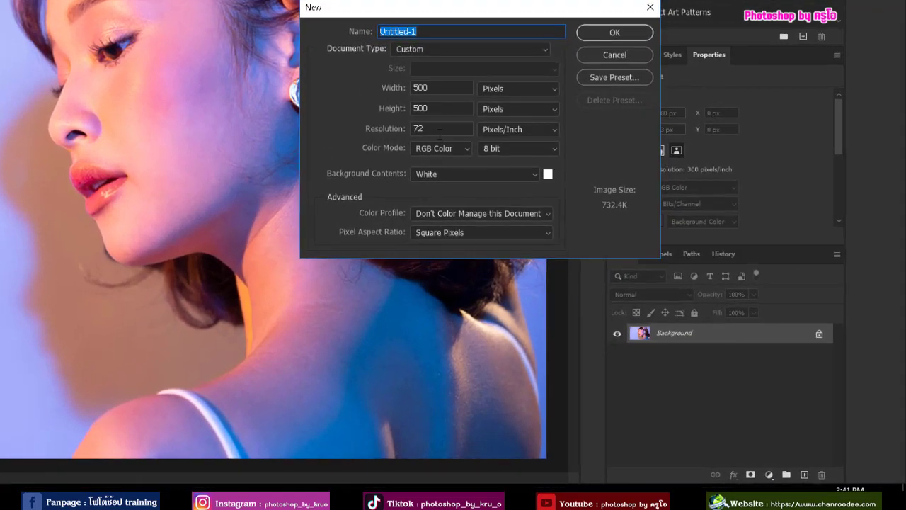
{"action": "double_click", "coordinate": [438, 133]}
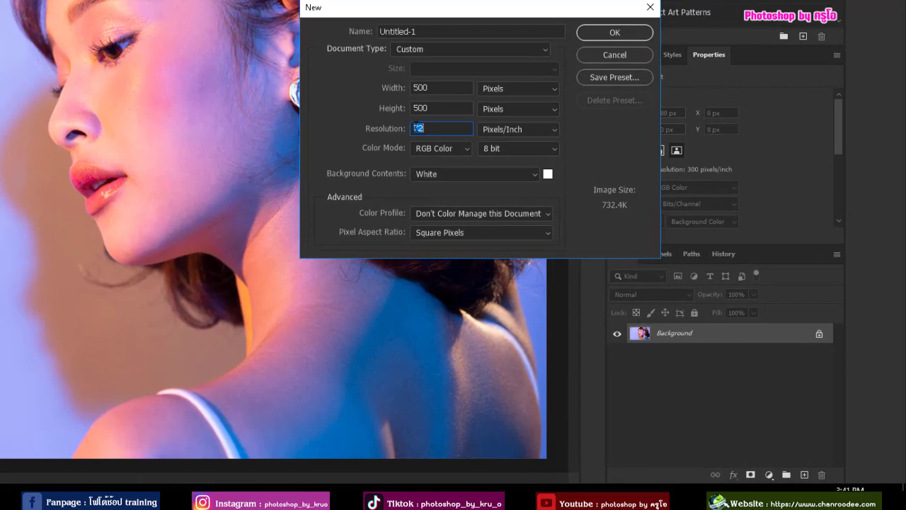
{"action": "type", "text": "150"}
{"action": "left_click", "coordinate": [613, 33]}
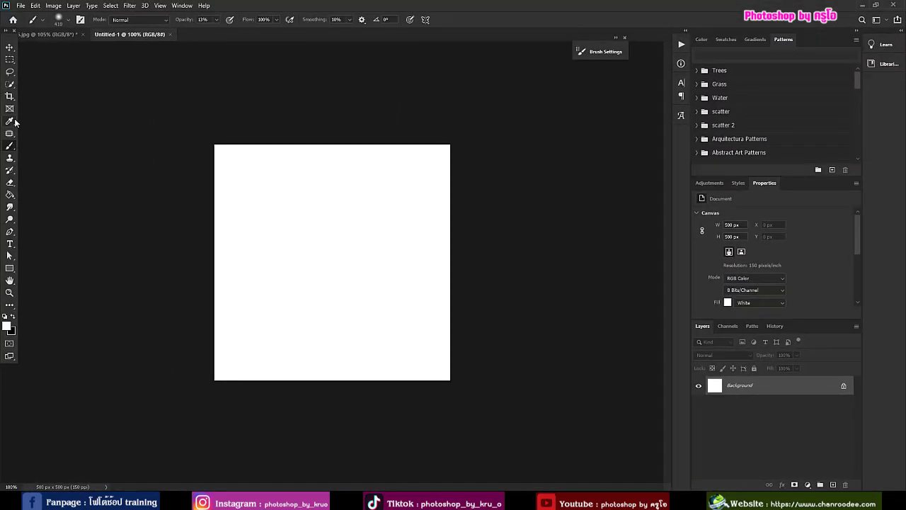
- Add a horizontal text layer reading PHOTOSHOP on the blank canvas
{"action": "left_click", "coordinate": [10, 244]}
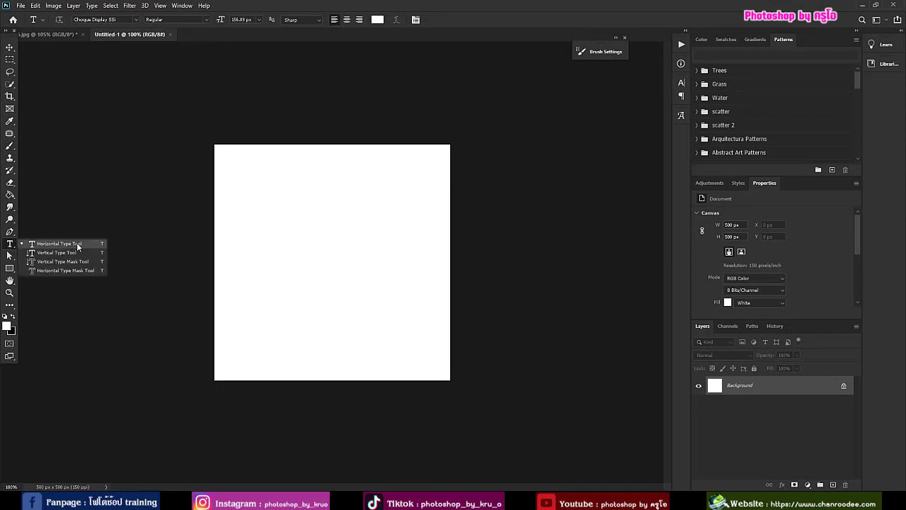
{"action": "left_click", "coordinate": [75, 243]}
{"action": "left_click", "coordinate": [271, 262]}
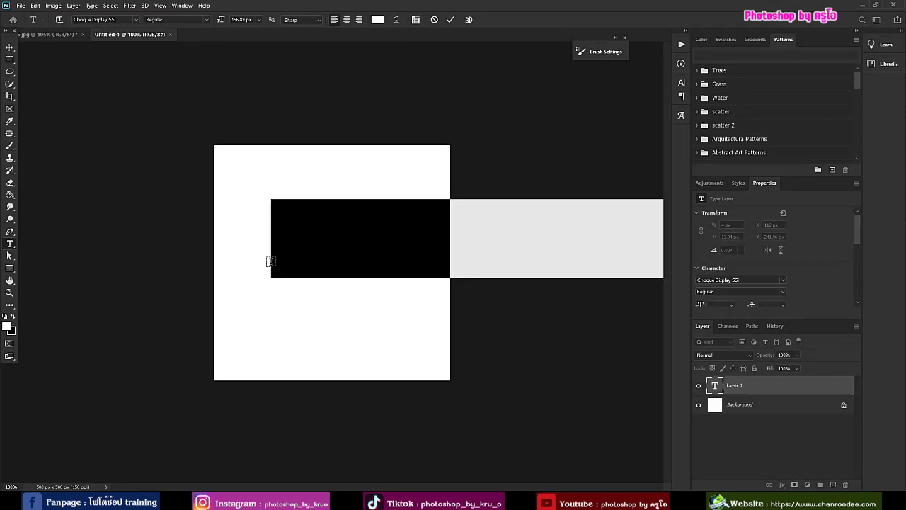
{"action": "type", "text": "PHOTOSHO"}
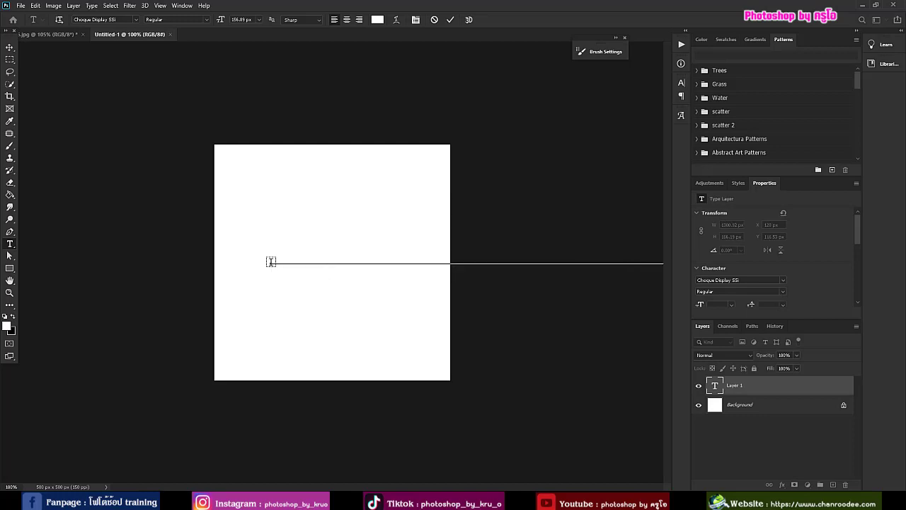
{"action": "left_click", "coordinate": [450, 20]}
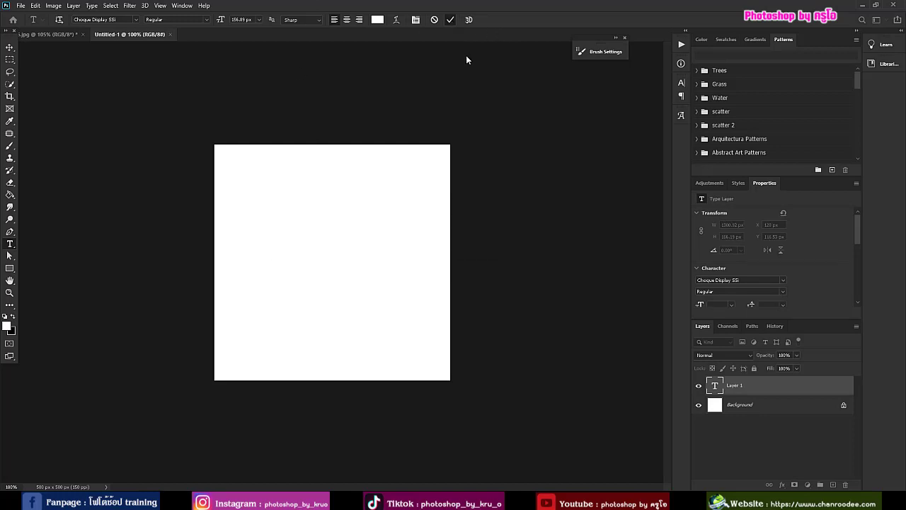
- Change the PHOTOSHOP text colour to near-black #070707 and commit the text
{"action": "left_click", "coordinate": [377, 19]}
{"action": "left_click", "coordinate": [640, 285]}
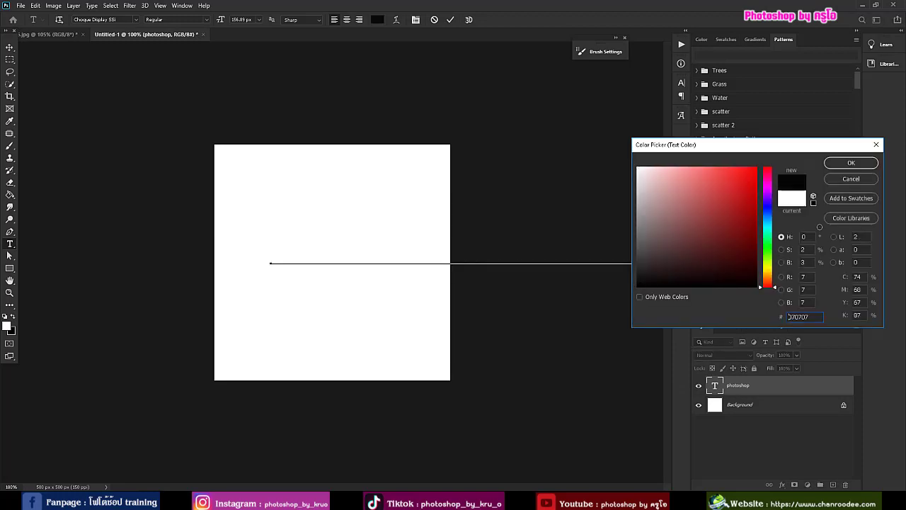
{"action": "left_click", "coordinate": [833, 166]}
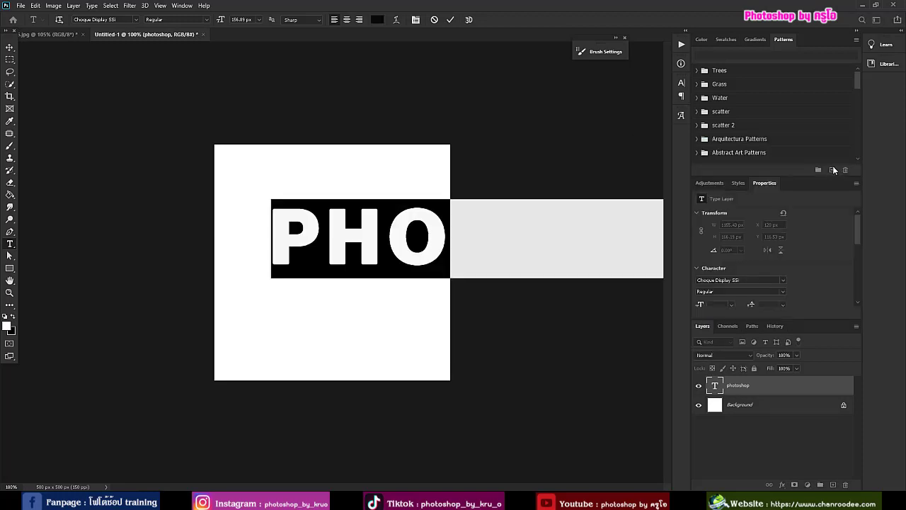
{"action": "left_click", "coordinate": [451, 19]}
- Scale the PHOTOSHOP text down to about 465 px wide and move it near the canvas's upper edge
{"action": "left_click", "coordinate": [9, 48]}
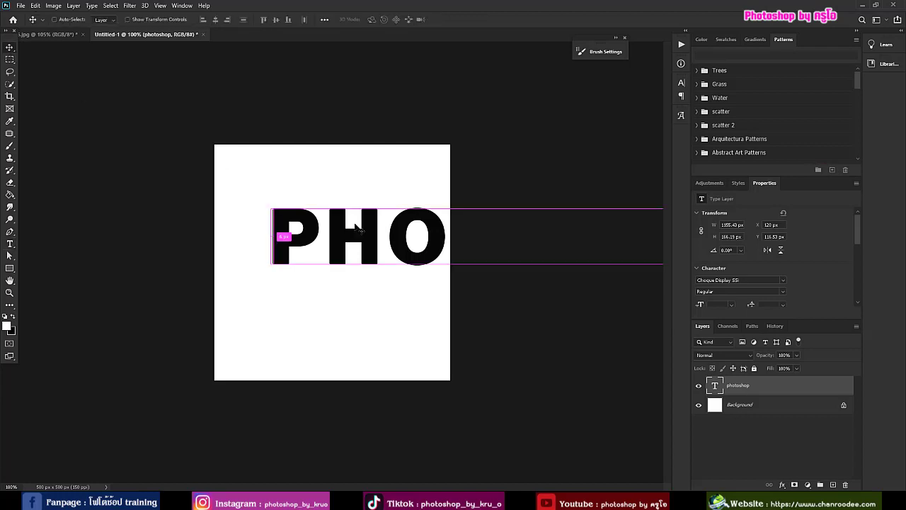
{"action": "key", "text": "ctrl+t"}
{"action": "left_click_drag", "start_coordinate": [272, 199], "coordinate": [439, 243]}
{"action": "left_click", "coordinate": [467, 20]}
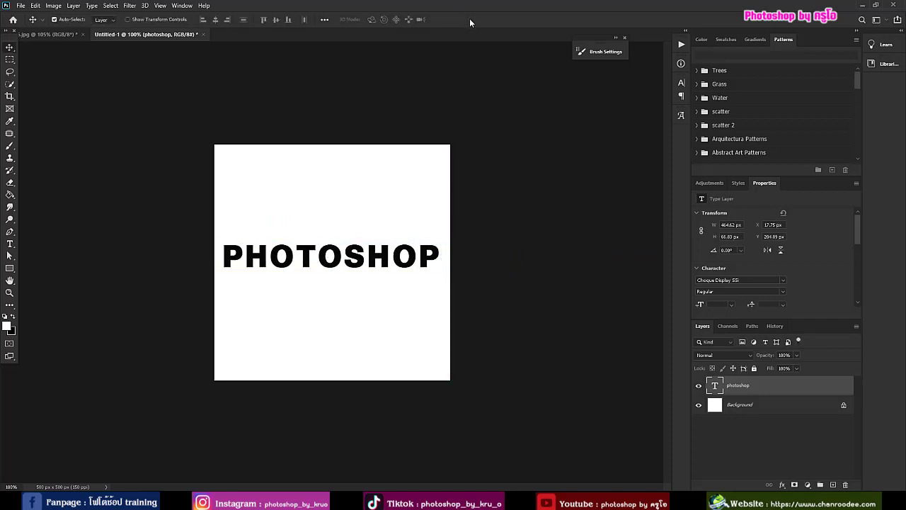
{"action": "left_click_drag", "start_coordinate": [366, 264], "coordinate": [363, 186]}
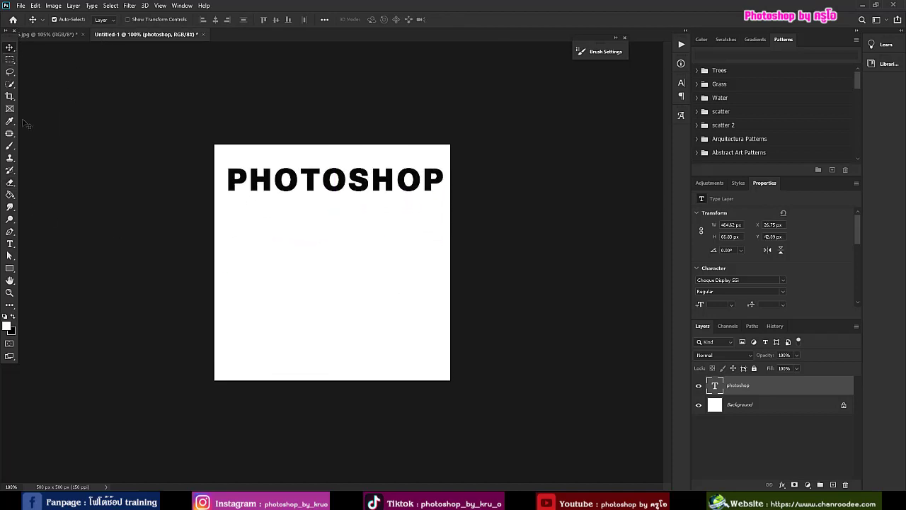
- Crop the canvas's lower part away, leaving a strip of about 500 × 130 px around the PHOTOSHOP text
{"action": "left_click", "coordinate": [9, 97]}
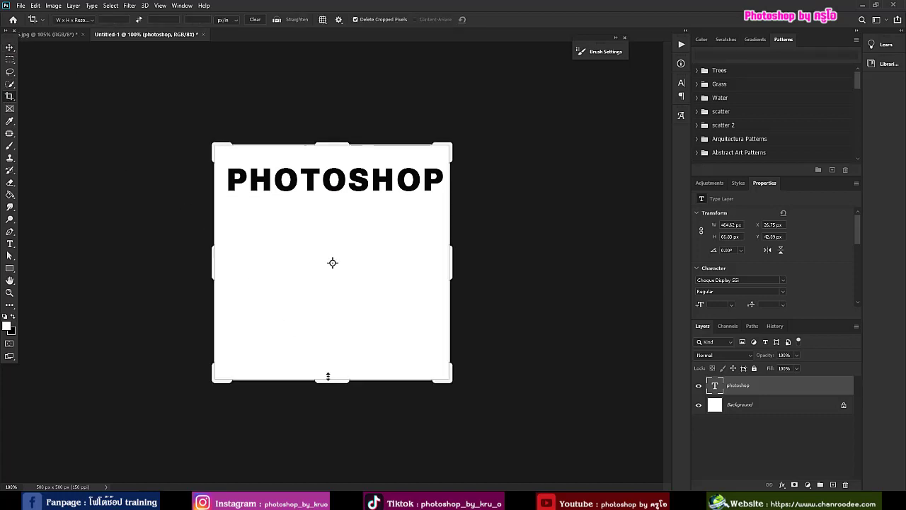
{"action": "left_click_drag", "start_coordinate": [328, 380], "coordinate": [328, 296]}
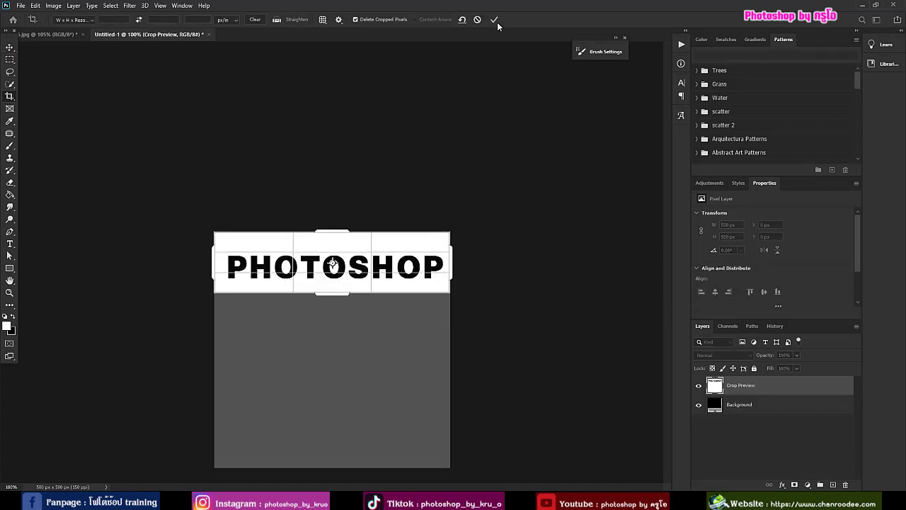
{"action": "left_click", "coordinate": [498, 20]}
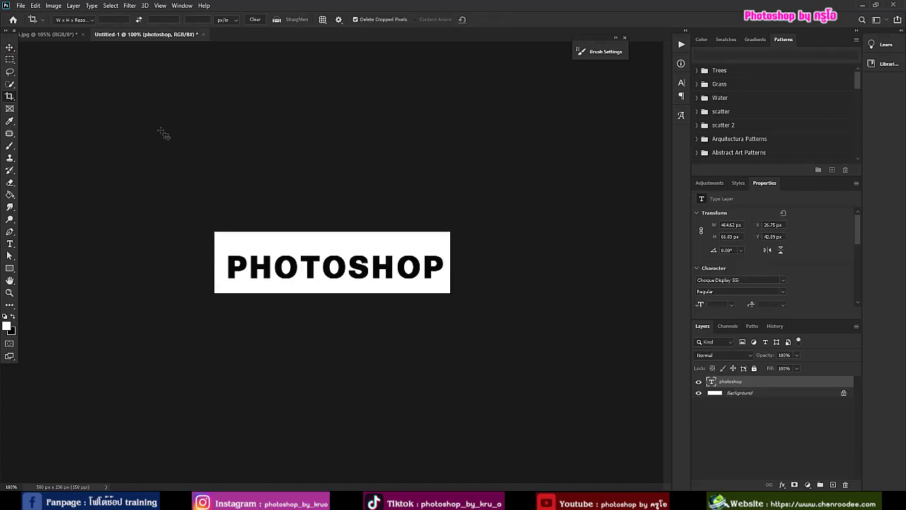
- Define the PHOTOSHOP text as a brush preset named "text brush"
{"action": "left_click", "coordinate": [35, 6]}
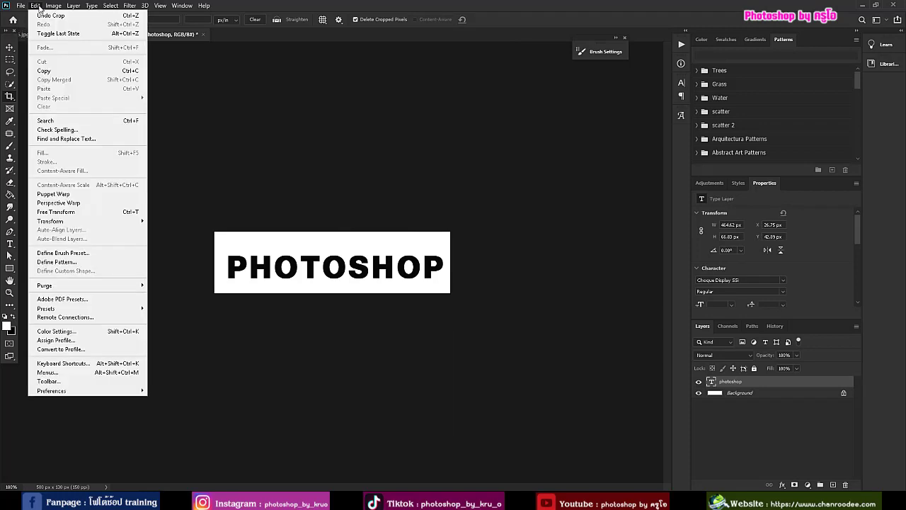
{"action": "left_click", "coordinate": [113, 253]}
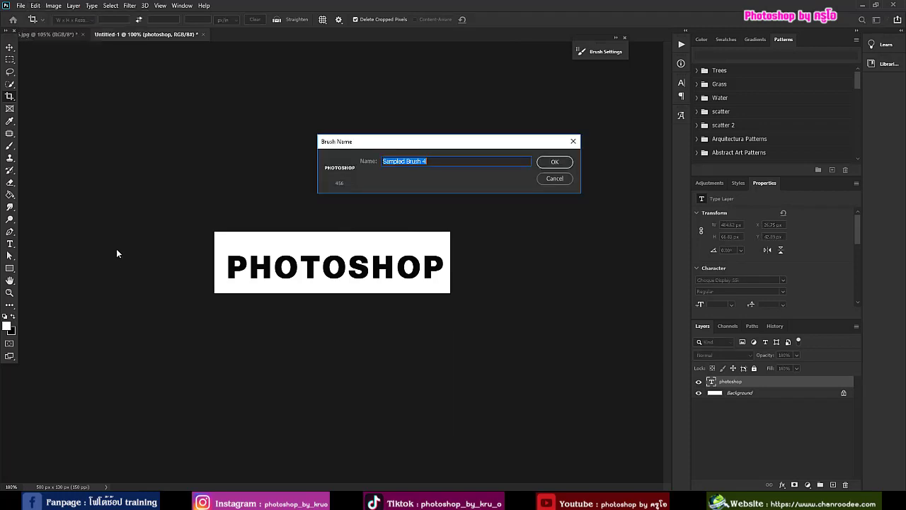
{"action": "type", "text": "text brush"}
{"action": "left_click", "coordinate": [555, 162]}
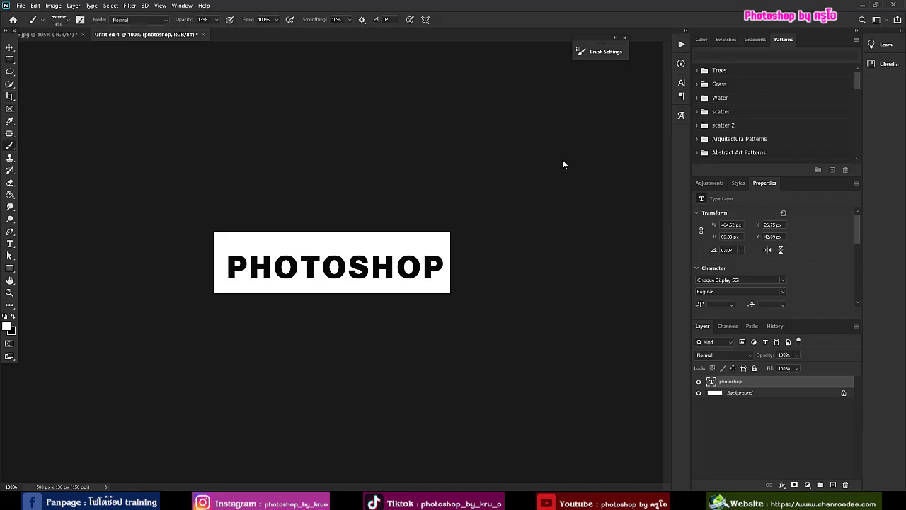
- Hide the photoshop text layer and add a new horizontal text layer reading TUTORIAL
{"action": "left_click", "coordinate": [699, 382]}
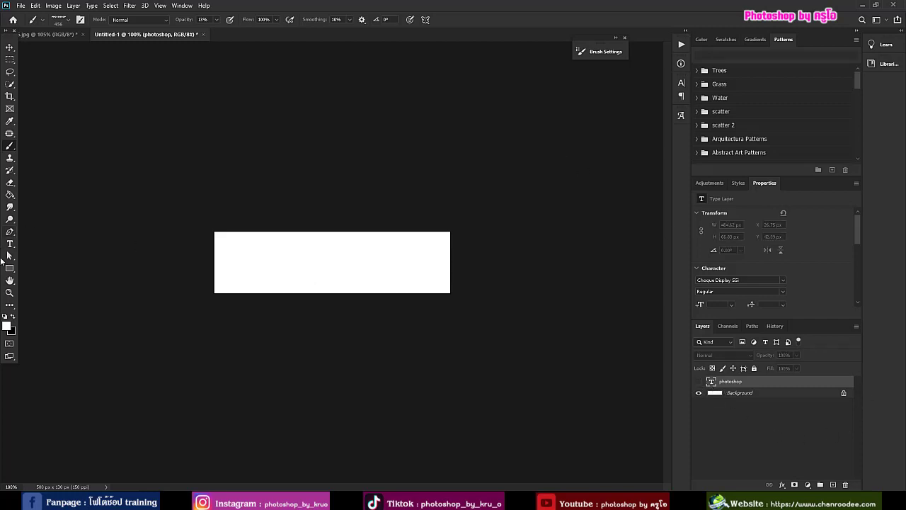
{"action": "left_click", "coordinate": [10, 243]}
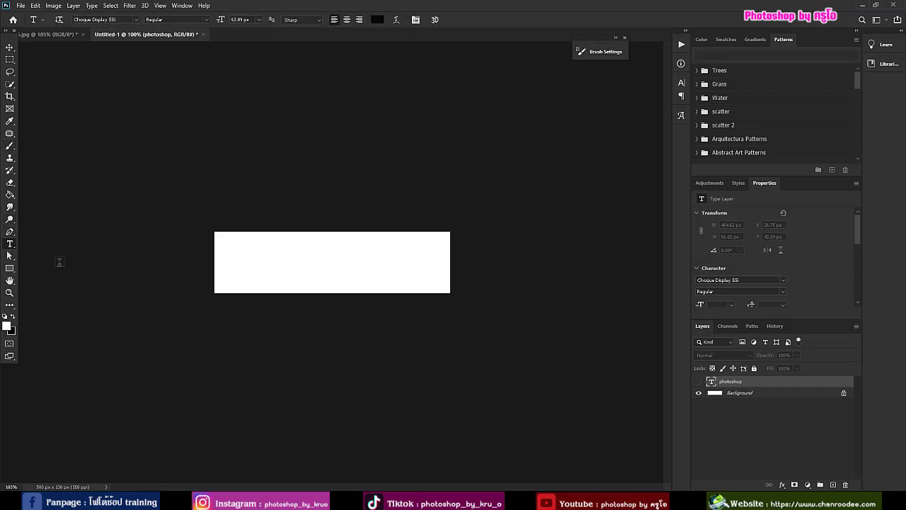
{"action": "left_click", "coordinate": [231, 265]}
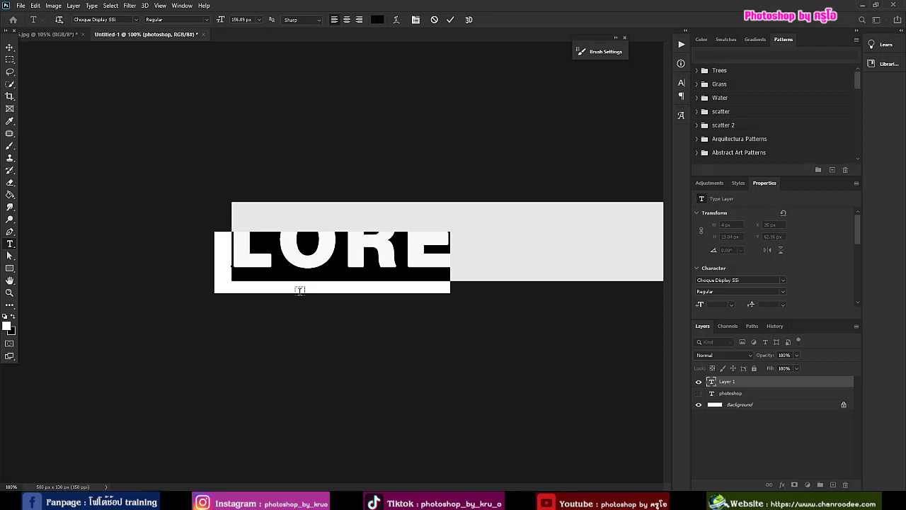
{"action": "type", "text": "TU"}
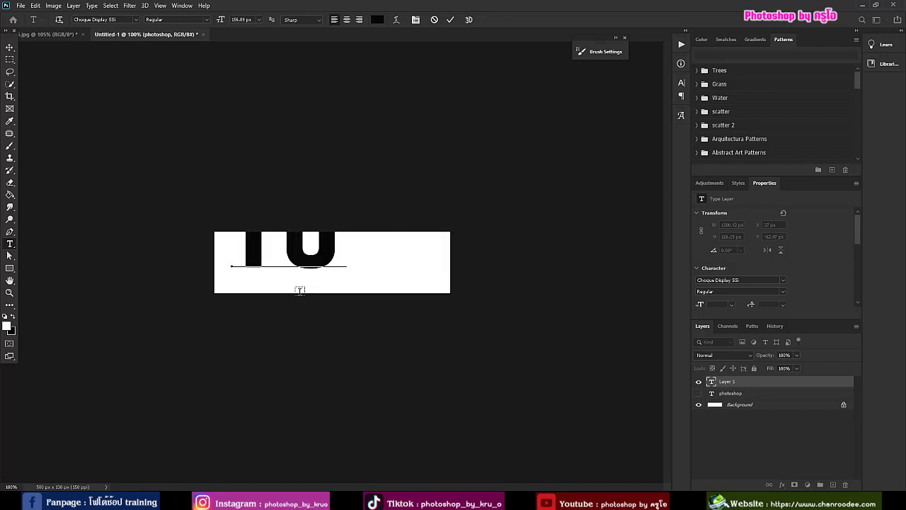
{"action": "type", "text": "TO"}
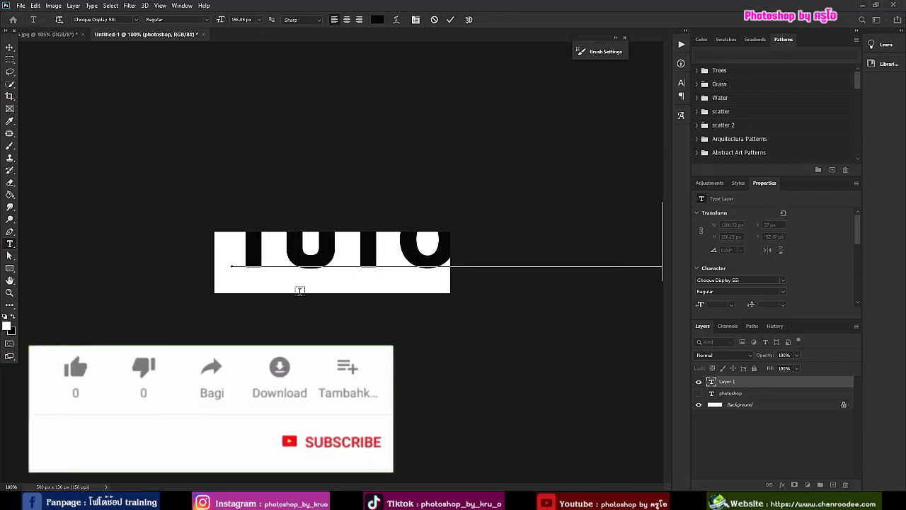
{"action": "left_click", "coordinate": [451, 20]}
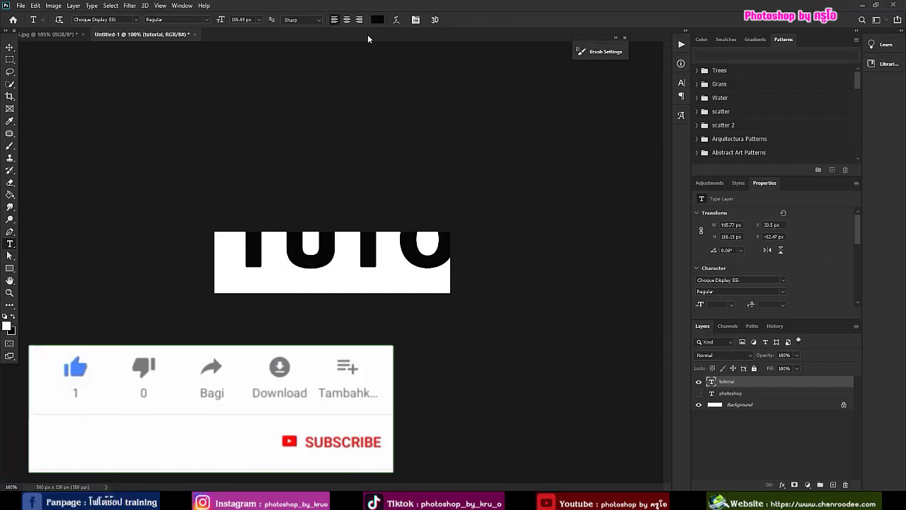
- Scale the TUTORIAL text down to about 477 px wide and centre it on the canvas strip
{"action": "key", "text": "ctrl+t"}
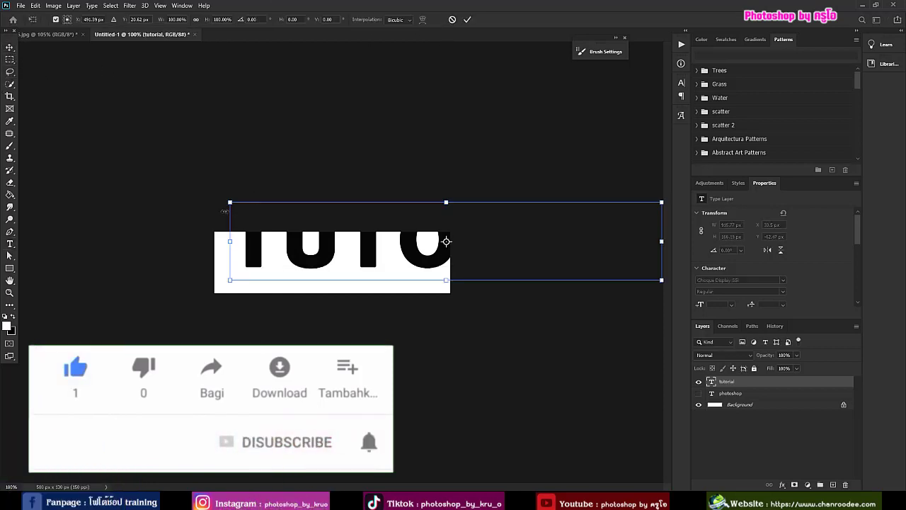
{"action": "left_click_drag", "start_coordinate": [230, 203], "coordinate": [404, 233]}
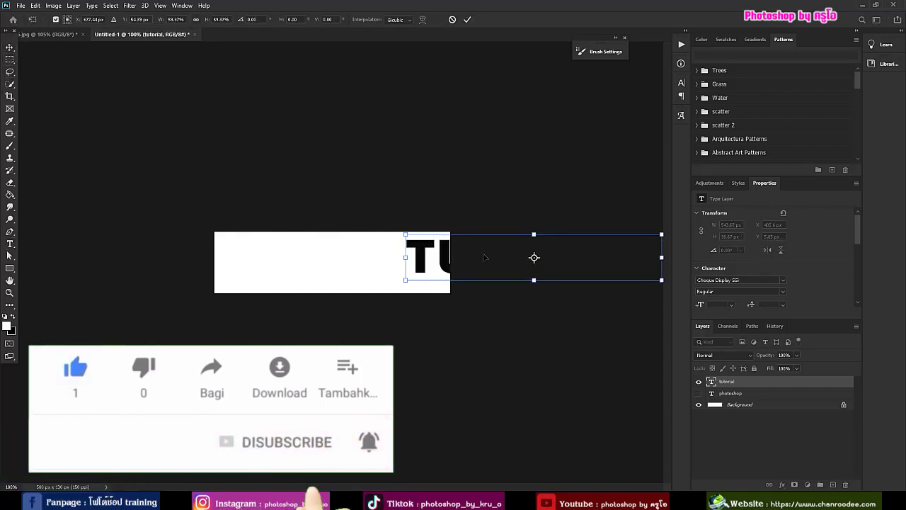
{"action": "left_click_drag", "start_coordinate": [496, 255], "coordinate": [306, 262]}
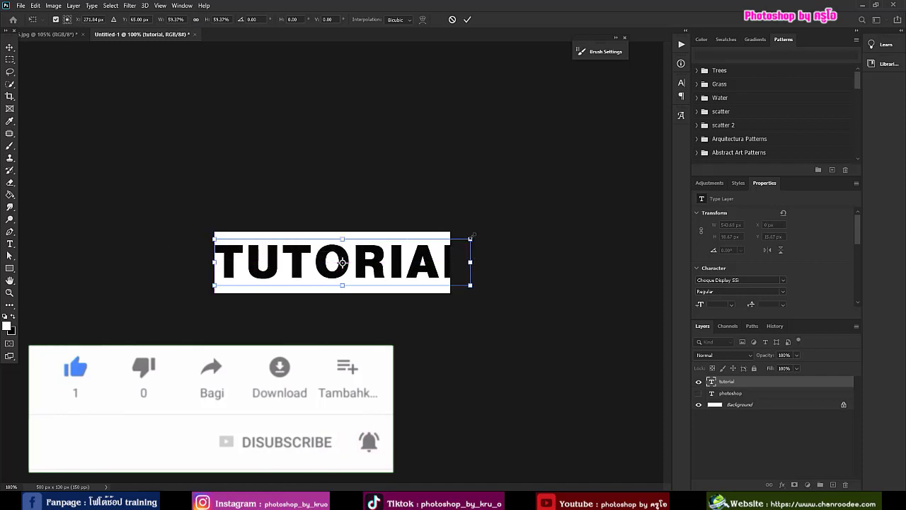
{"action": "left_click_drag", "start_coordinate": [470, 238], "coordinate": [439, 244]}
{"action": "left_click_drag", "start_coordinate": [380, 264], "coordinate": [385, 263]}
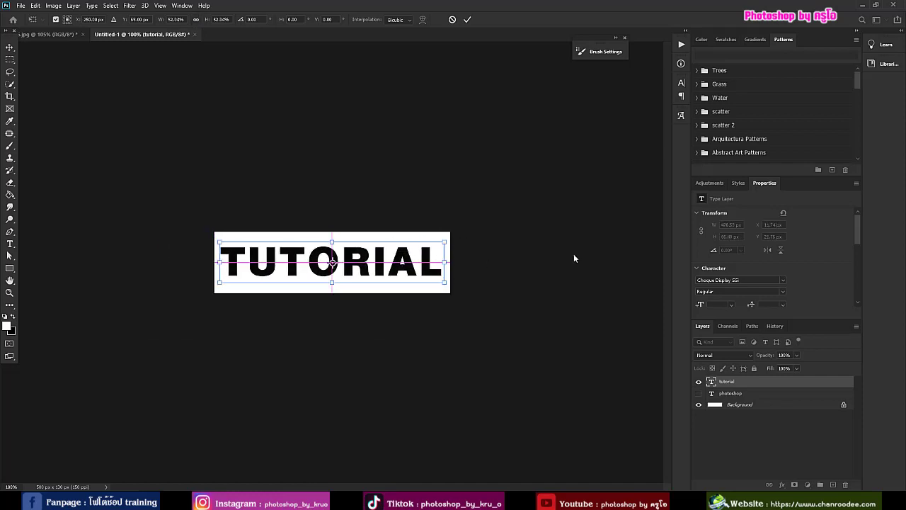
{"action": "left_click", "coordinate": [467, 19]}
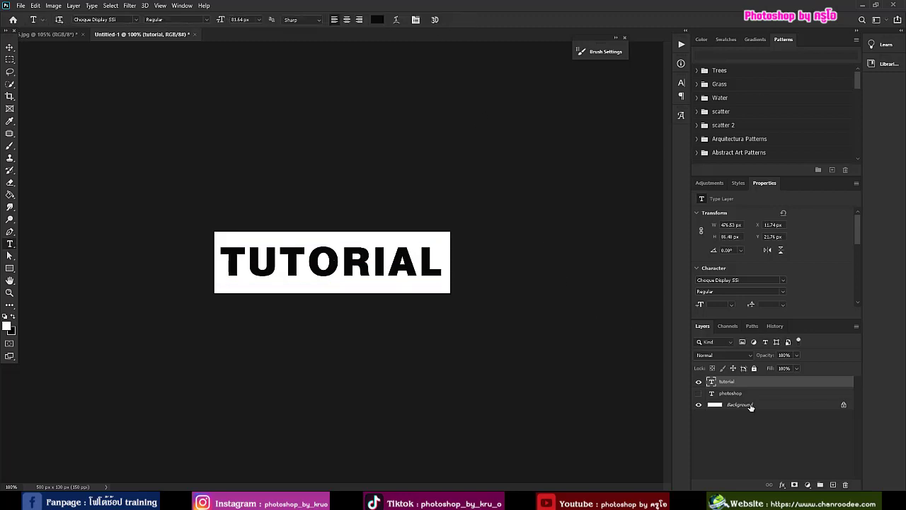
- Define the TUTORIAL text as a brush preset named "text brush2"
{"action": "left_click", "coordinate": [39, 6]}
{"action": "left_click", "coordinate": [82, 255]}
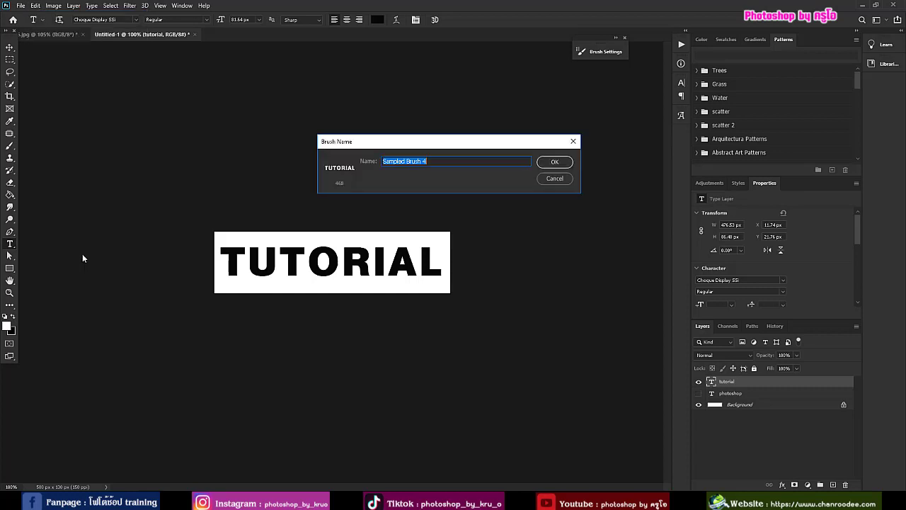
{"action": "type", "text": "text brush2"}
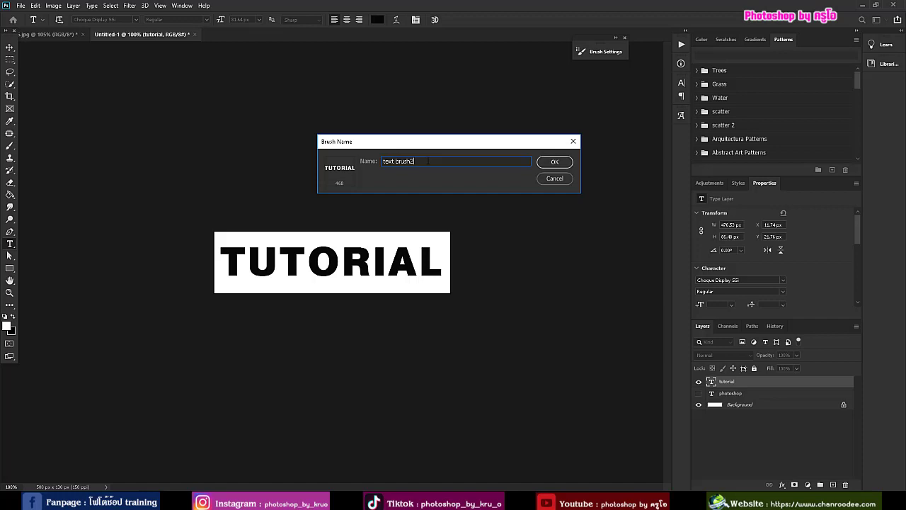
{"action": "key", "text": "Return"}
{"action": "key", "text": "b"}
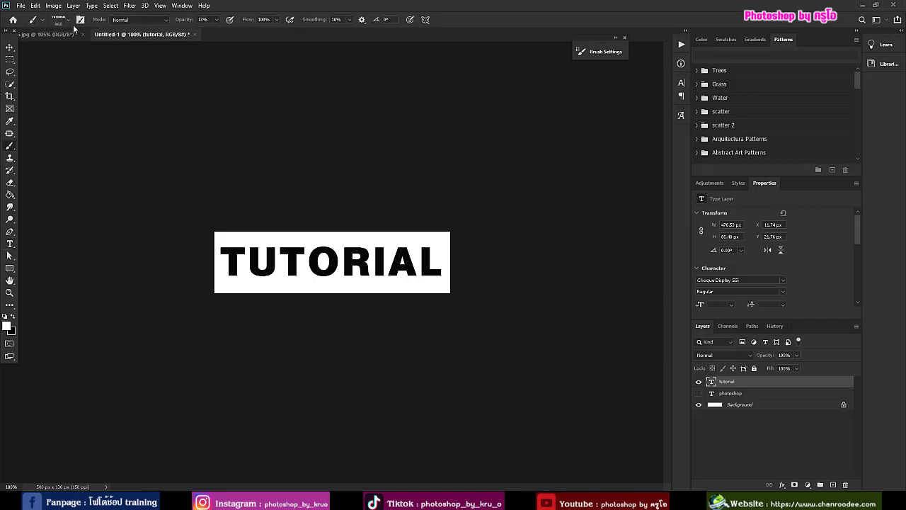
- Switch to the portrait photo document and convert its locked background into a regular layer with the default name Layer 0
{"action": "left_click", "coordinate": [48, 37]}
{"action": "key", "text": "z"}
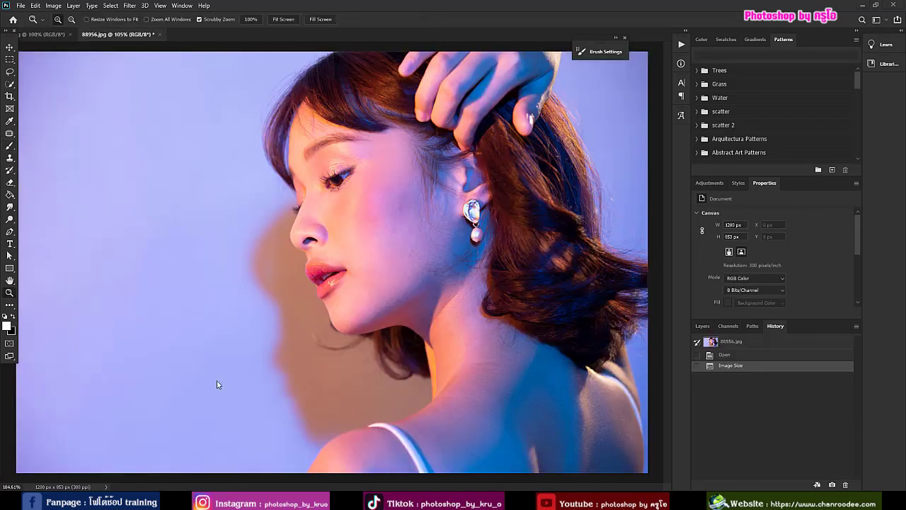
{"action": "left_click", "coordinate": [702, 326]}
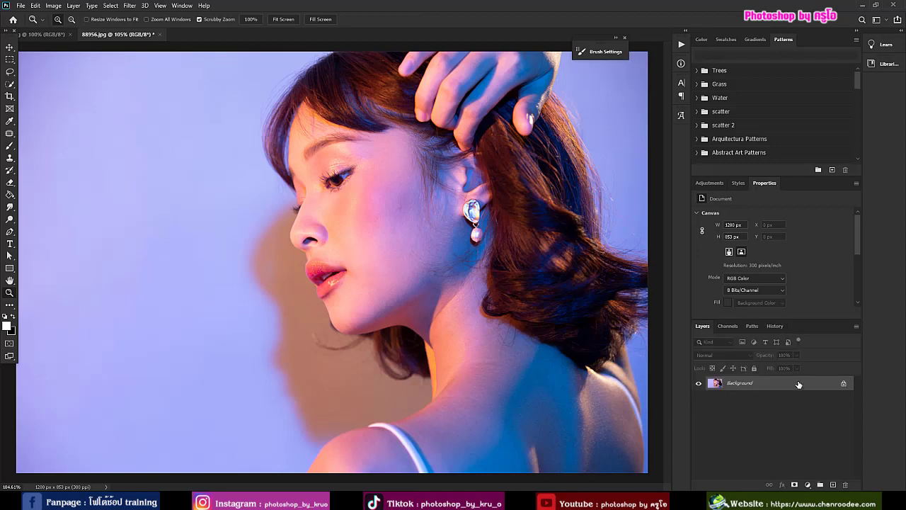
{"action": "double_click", "coordinate": [799, 384]}
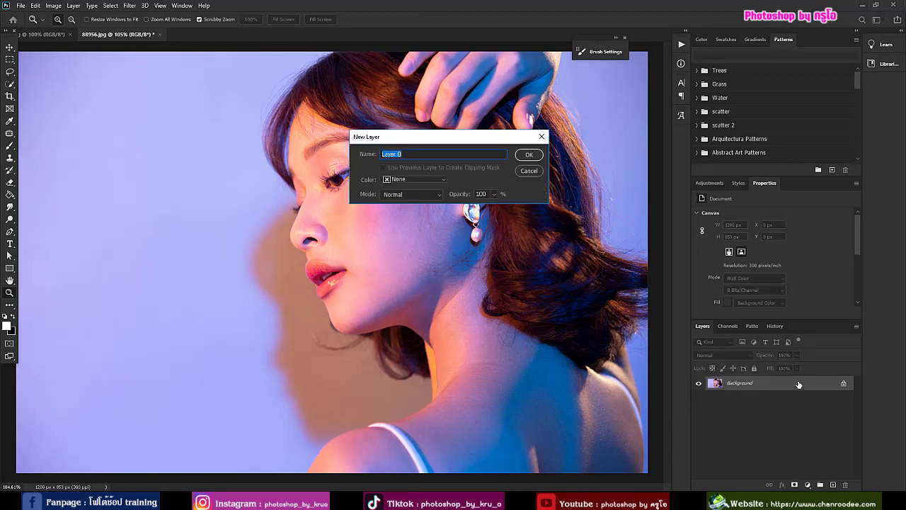
{"action": "left_click", "coordinate": [528, 155]}
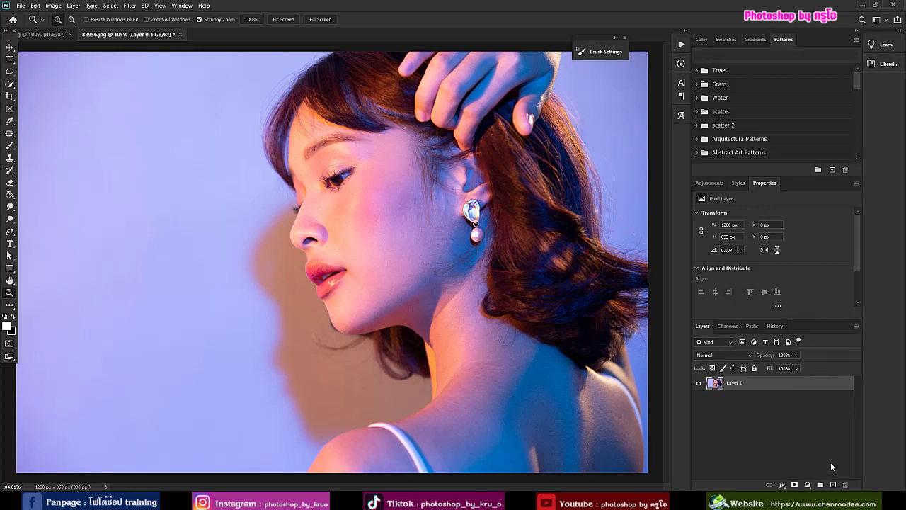
- Add a black Solid Color fill layer and place it beneath the portrait photo layer
{"action": "left_click", "coordinate": [808, 485]}
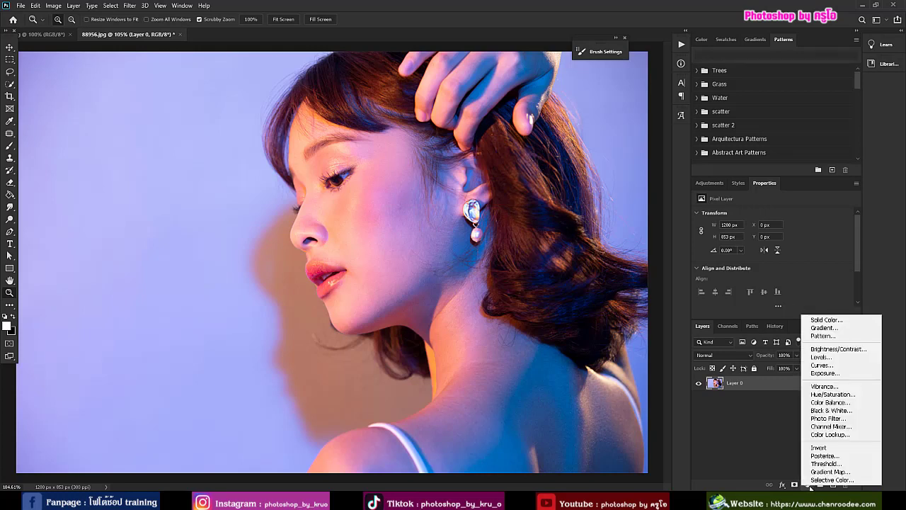
{"action": "left_click", "coordinate": [826, 319]}
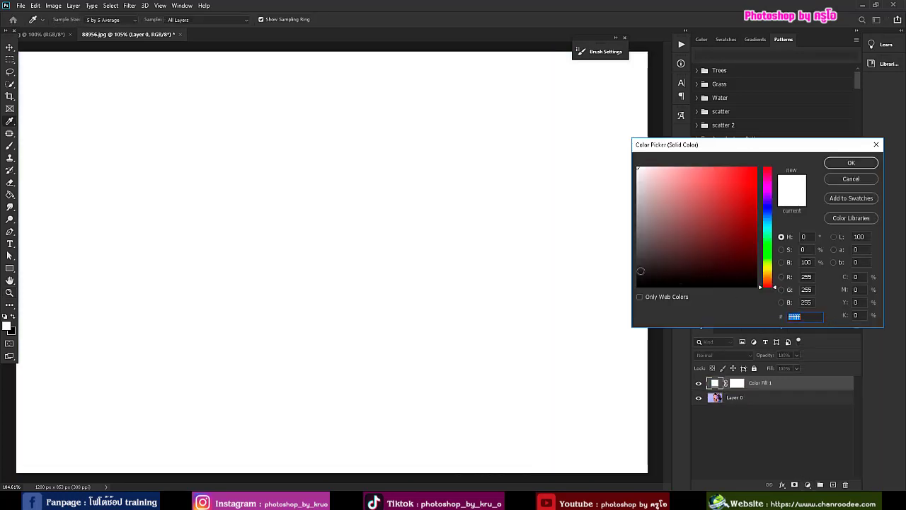
{"action": "left_click", "coordinate": [639, 279]}
{"action": "left_click", "coordinate": [830, 164]}
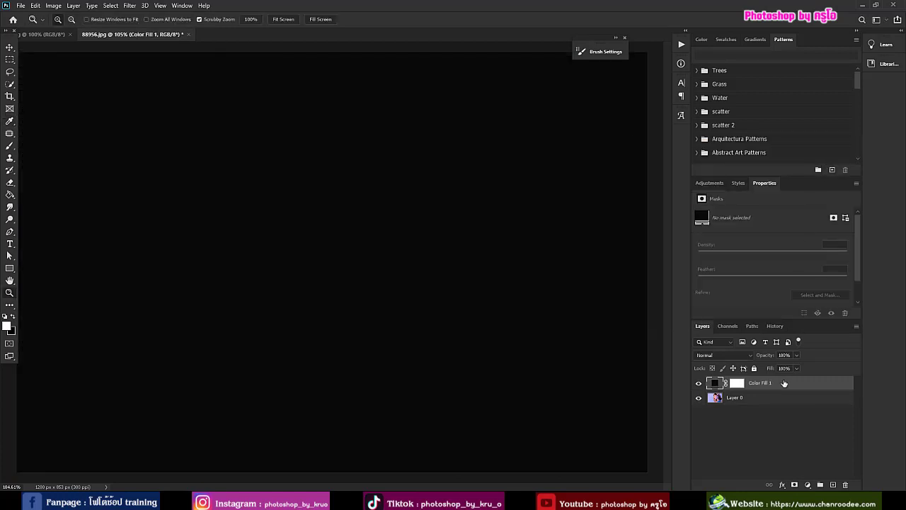
{"action": "left_click_drag", "start_coordinate": [784, 383], "coordinate": [783, 403]}
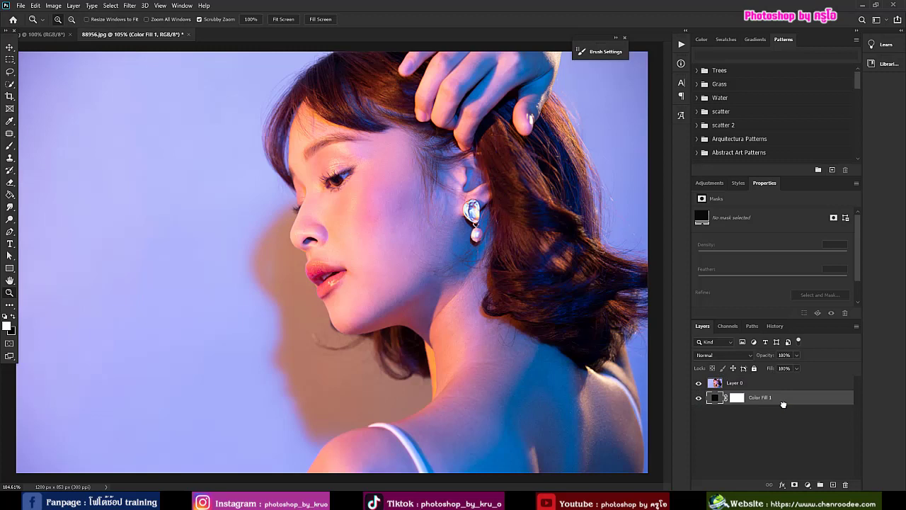
- Add two empty layers between the black fill and the photo, naming the lower one text1 and the upper one text2
{"action": "left_click", "coordinate": [808, 485]}
{"action": "left_click", "coordinate": [725, 466]}
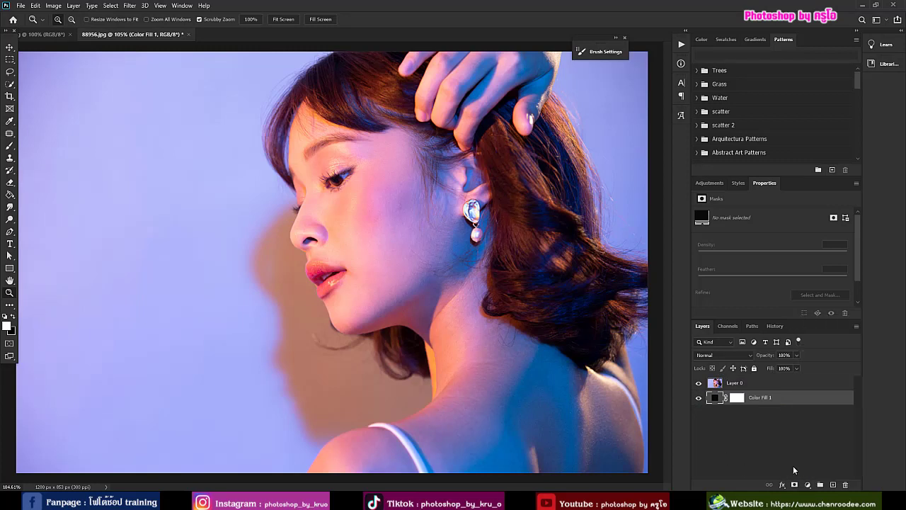
{"action": "left_click", "coordinate": [833, 485]}
{"action": "left_click", "coordinate": [833, 485]}
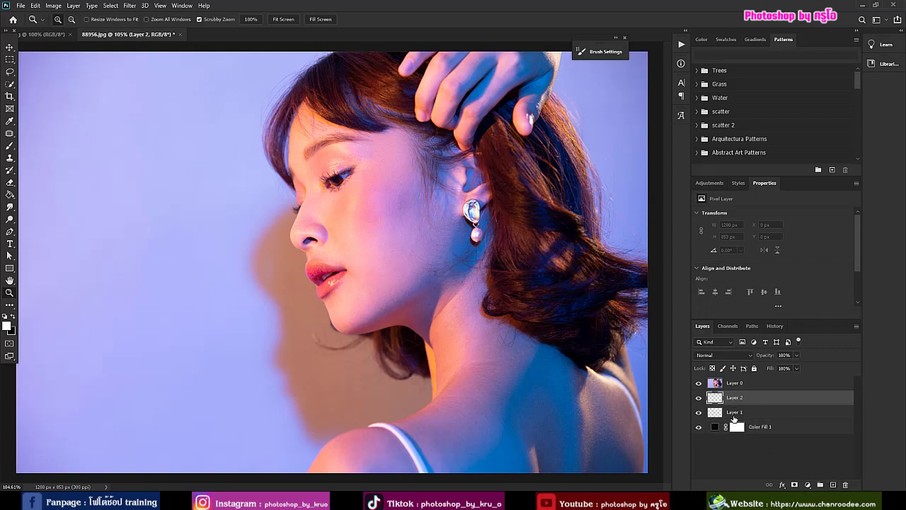
{"action": "double_click", "coordinate": [735, 413]}
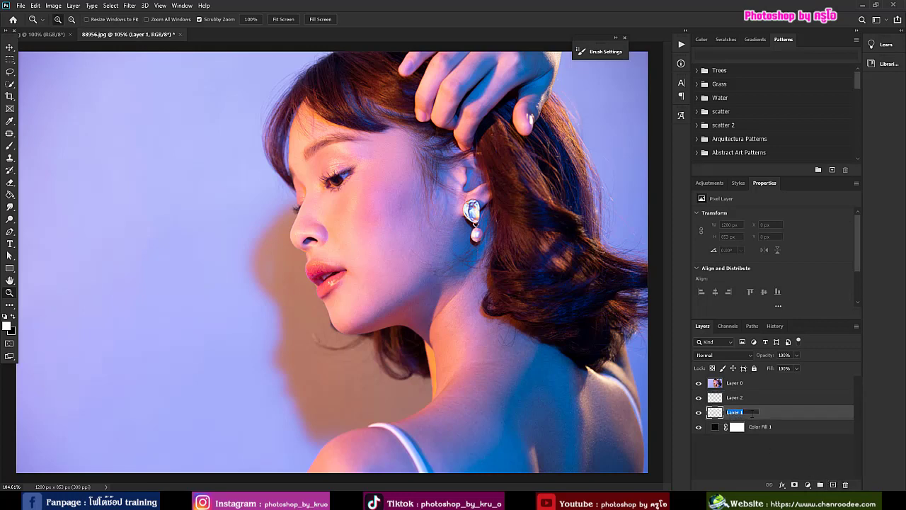
{"action": "type", "text": "text1"}
{"action": "double_click", "coordinate": [740, 398]}
{"action": "type", "text": "te"}
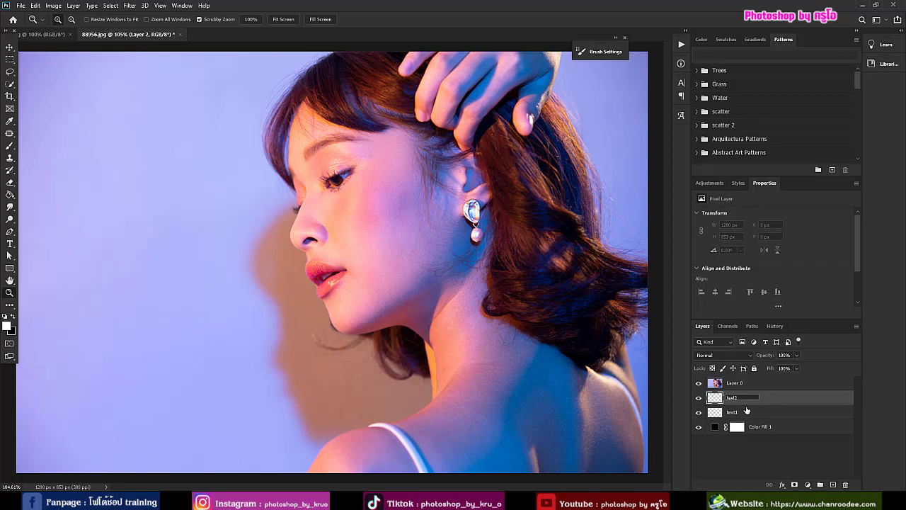
{"action": "key", "text": "Return"}
- Group the text1 and text2 layers into a new group named "text"
{"action": "left_click", "coordinate": [751, 412], "text": "shift"}
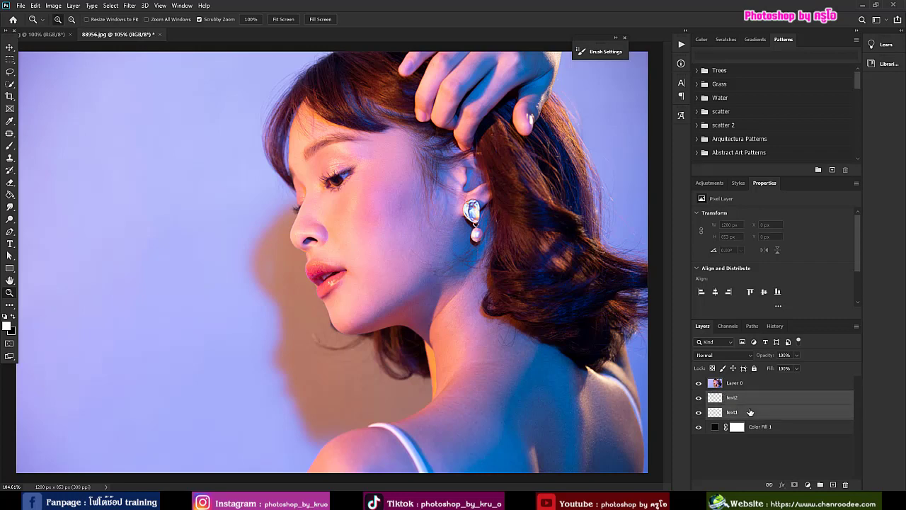
{"action": "right_click", "coordinate": [806, 404]}
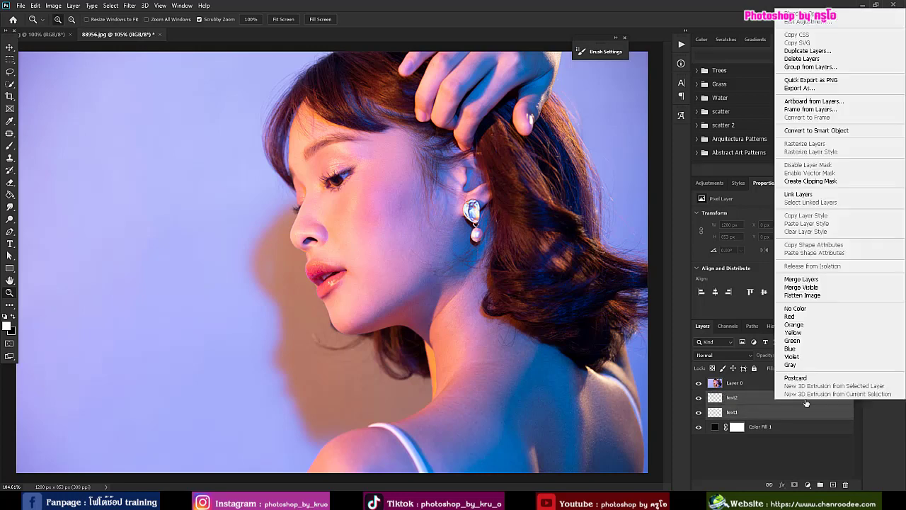
{"action": "left_click", "coordinate": [810, 67]}
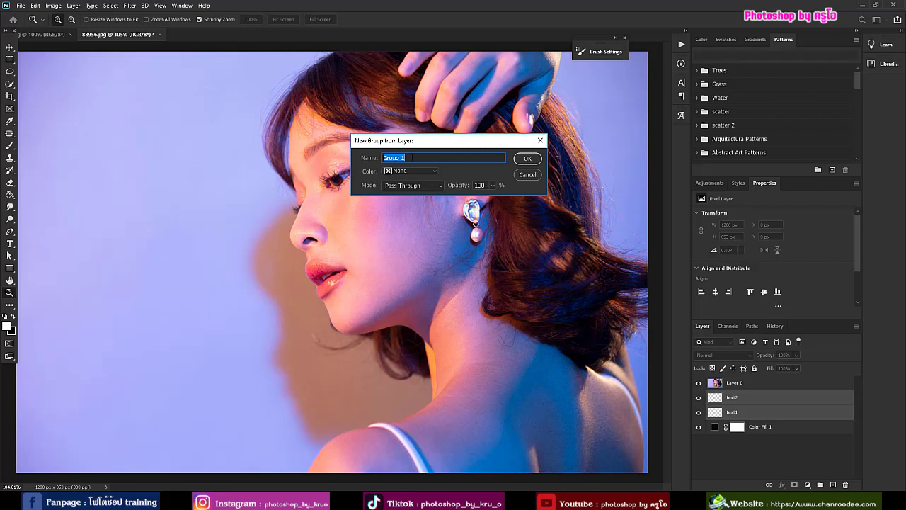
{"action": "type", "text": "text"}
{"action": "left_click", "coordinate": [528, 159]}
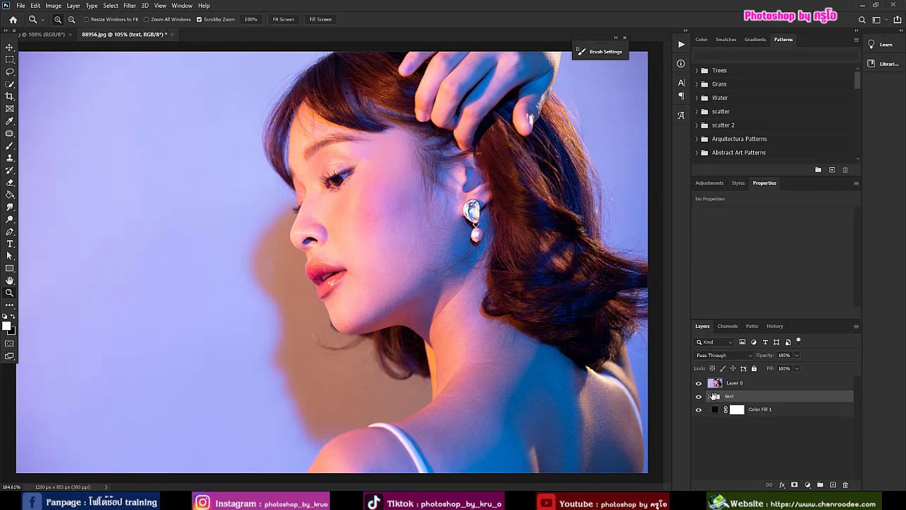
- Clip the portrait photo layer to the text group with a clipping mask
{"action": "left_click", "coordinate": [755, 385]}
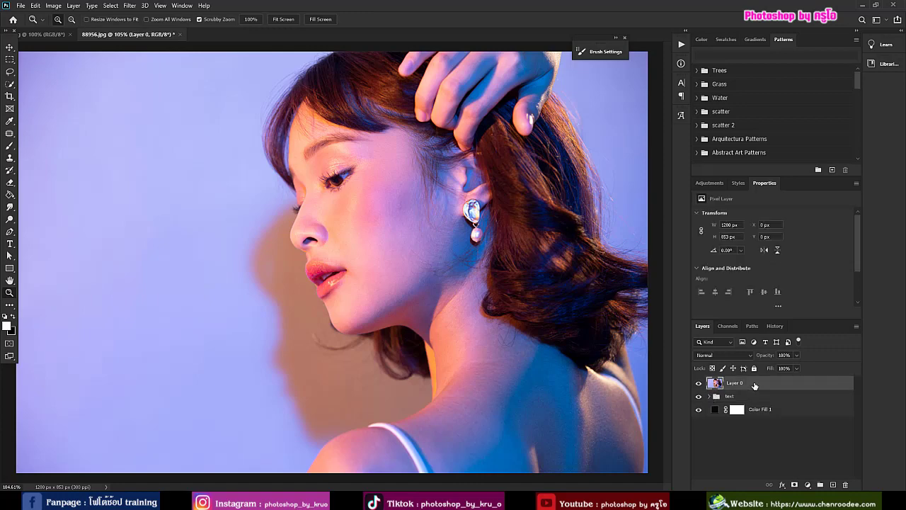
{"action": "right_click", "coordinate": [781, 381]}
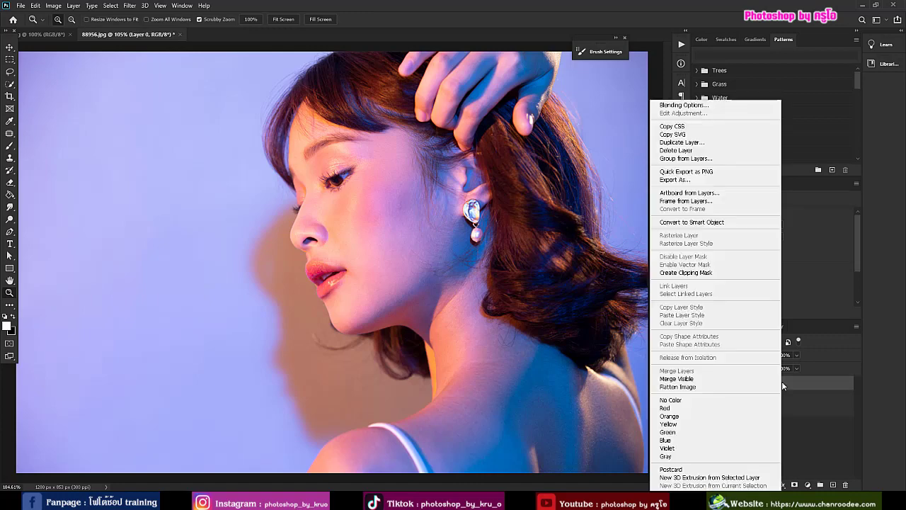
{"action": "left_click", "coordinate": [704, 273]}
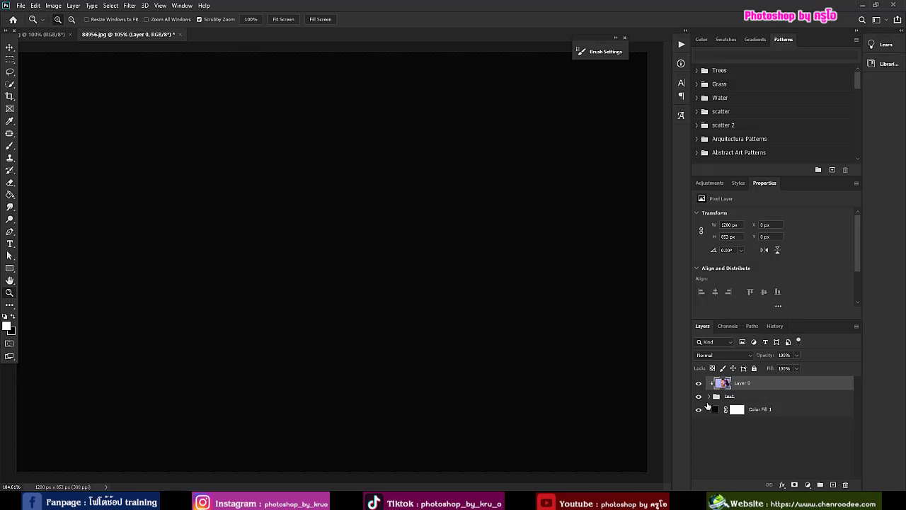
- Make text1 inside the text group the active layer and choose the "text brush" preset for the Brush tool
{"action": "left_click", "coordinate": [709, 397]}
{"action": "left_click", "coordinate": [758, 425]}
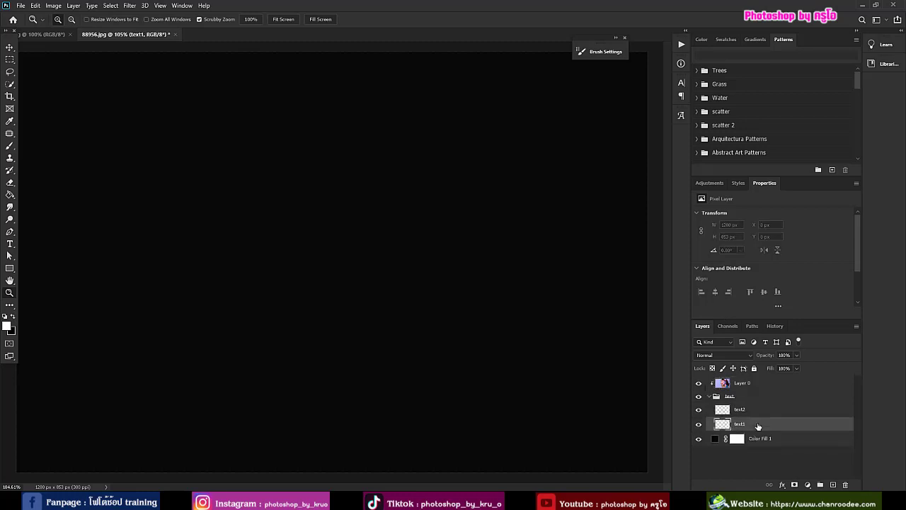
{"action": "left_click", "coordinate": [11, 146]}
{"action": "left_click", "coordinate": [68, 20]}
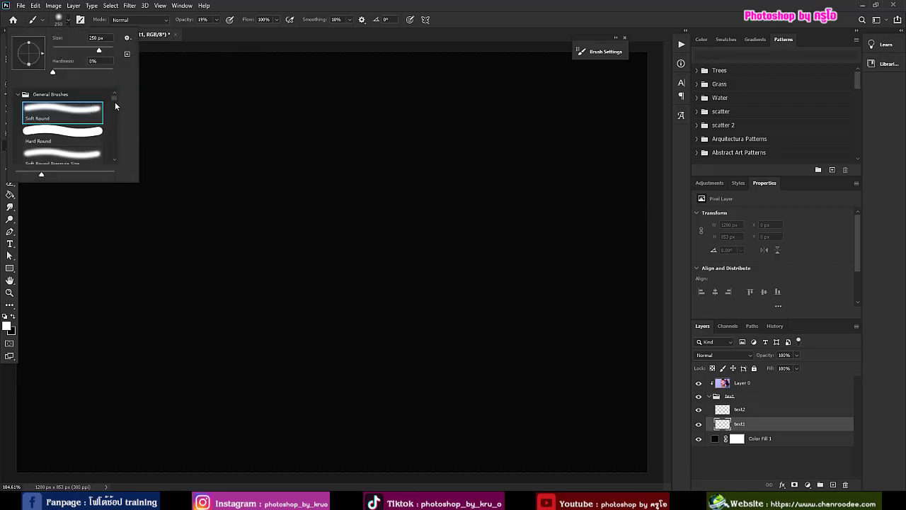
{"action": "scroll", "coordinate": [114, 116], "scroll_direction": "down", "scroll_amount": 10}
{"action": "left_click", "coordinate": [39, 127]}
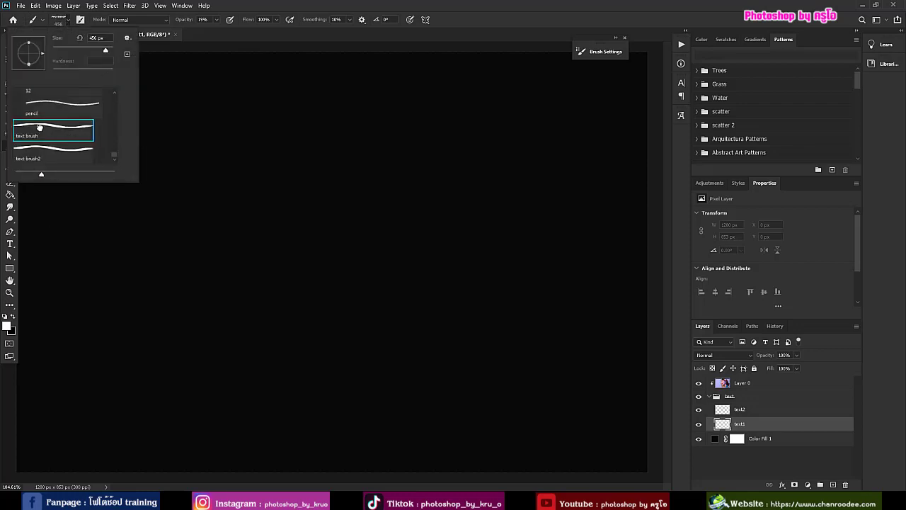
{"action": "left_click", "coordinate": [328, 6]}
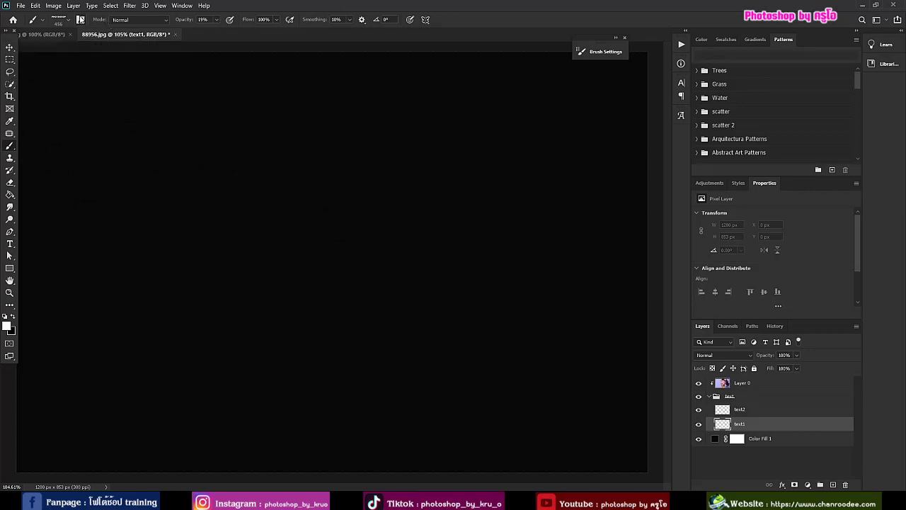
- Set the brush tip spacing to 116% and enable Shape Dynamics with a size jitter of 30%
{"action": "key", "text": "F5"}
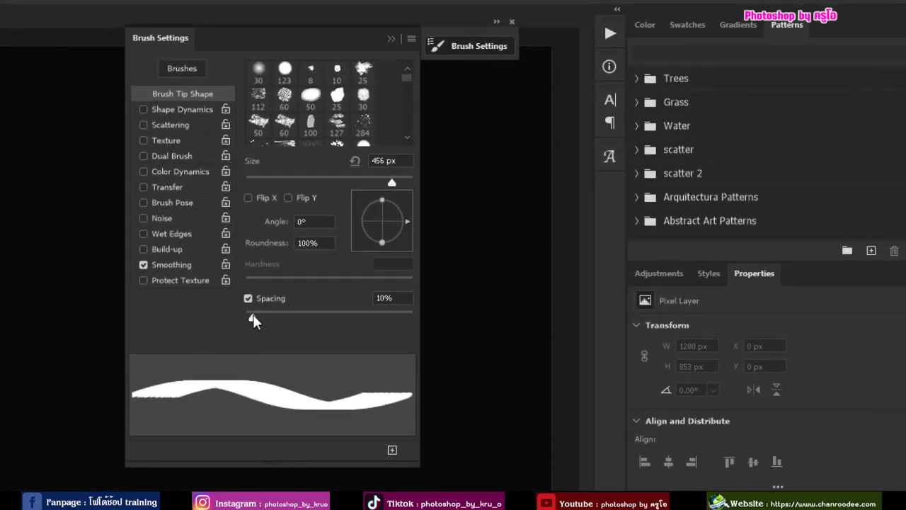
{"action": "left_click_drag", "start_coordinate": [252, 318], "coordinate": [335, 322]}
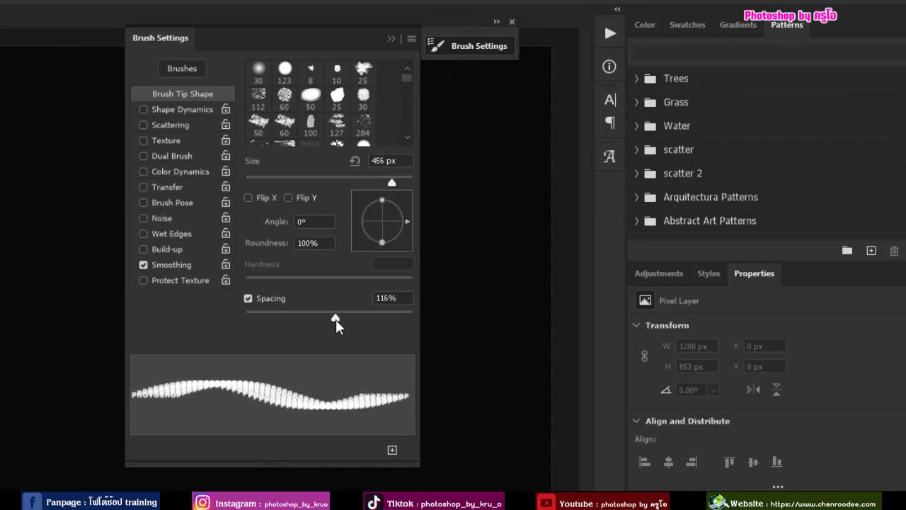
{"action": "left_click", "coordinate": [146, 110]}
{"action": "left_click", "coordinate": [178, 111]}
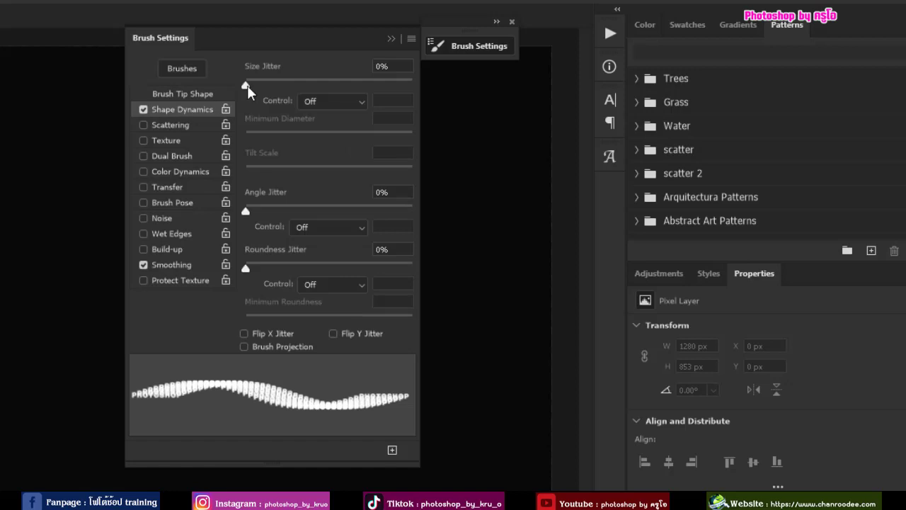
{"action": "left_click_drag", "start_coordinate": [247, 85], "coordinate": [298, 95]}
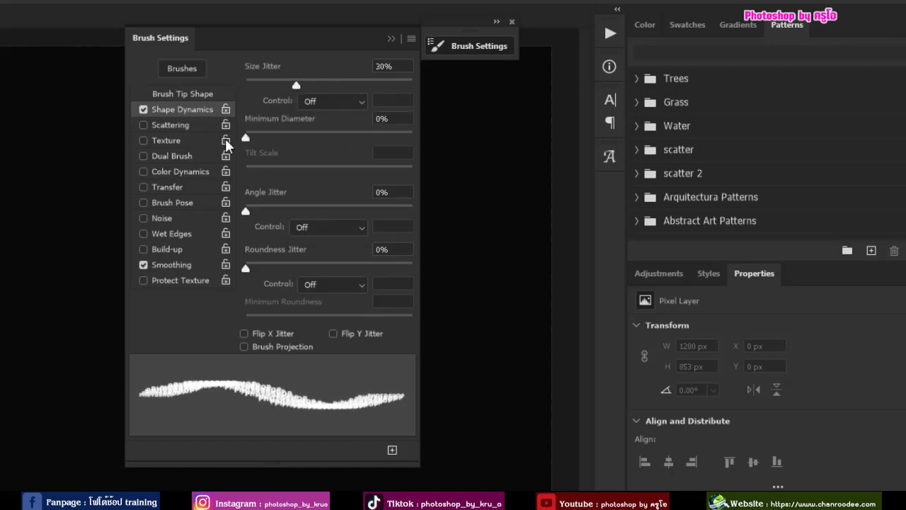
- Enable Scattering for the text brush with scatter at 181% and a count of 2
{"action": "left_click", "coordinate": [144, 126]}
{"action": "left_click", "coordinate": [177, 126]}
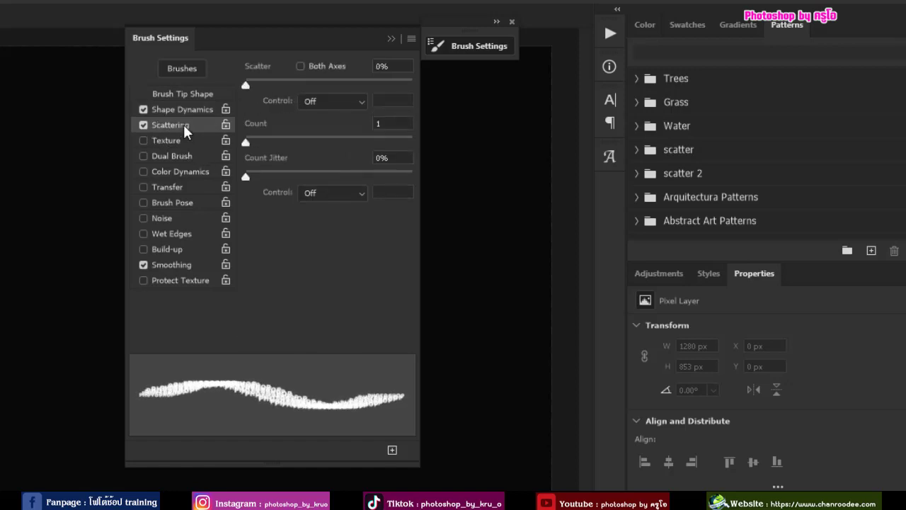
{"action": "mouse_move", "coordinate": [245, 86]}
{"action": "left_mouse_down"}
{"action": "mouse_move", "coordinate": [287, 89]}
{"action": "mouse_move", "coordinate": [274, 89]}
{"action": "left_mouse_up"}
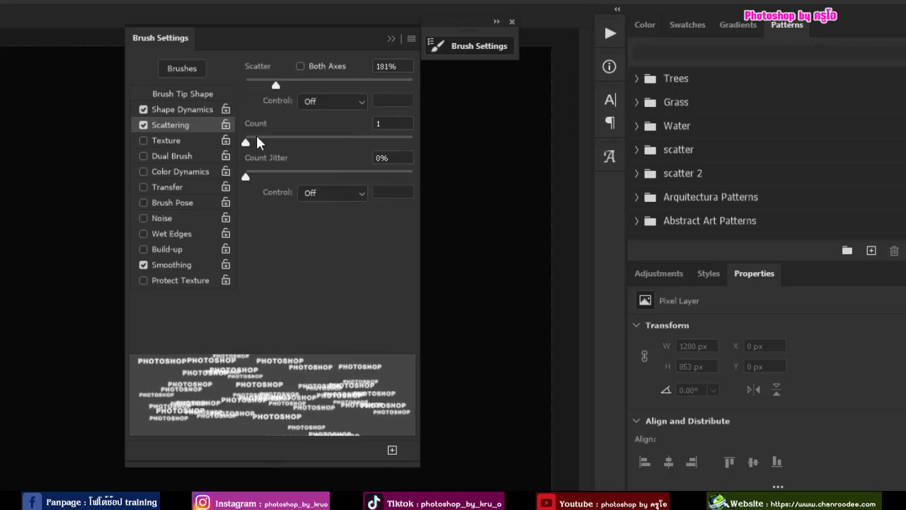
{"action": "left_click_drag", "start_coordinate": [246, 141], "coordinate": [262, 145]}
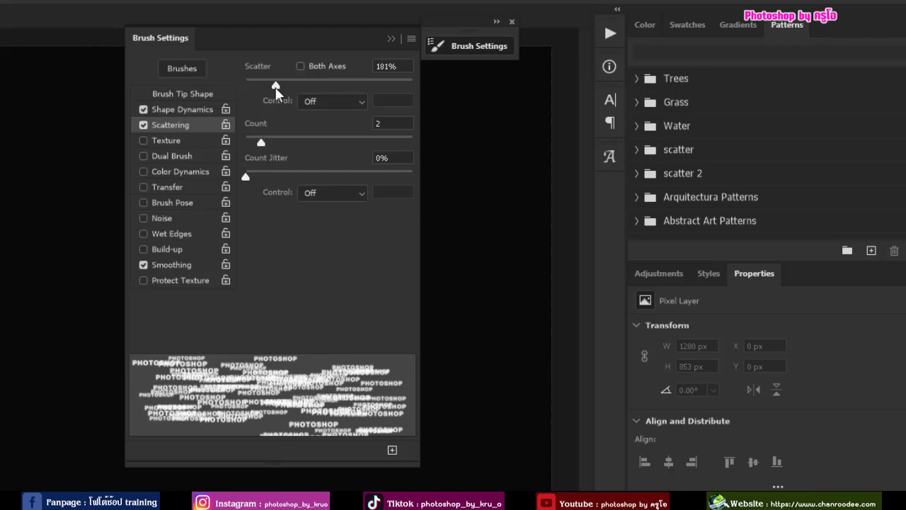
- Raise the brush's size jitter to 54% and enable Transfer with a reduced opacity jitter
{"action": "left_click_drag", "start_coordinate": [276, 85], "coordinate": [337, 87]}
{"action": "left_click", "coordinate": [184, 110]}
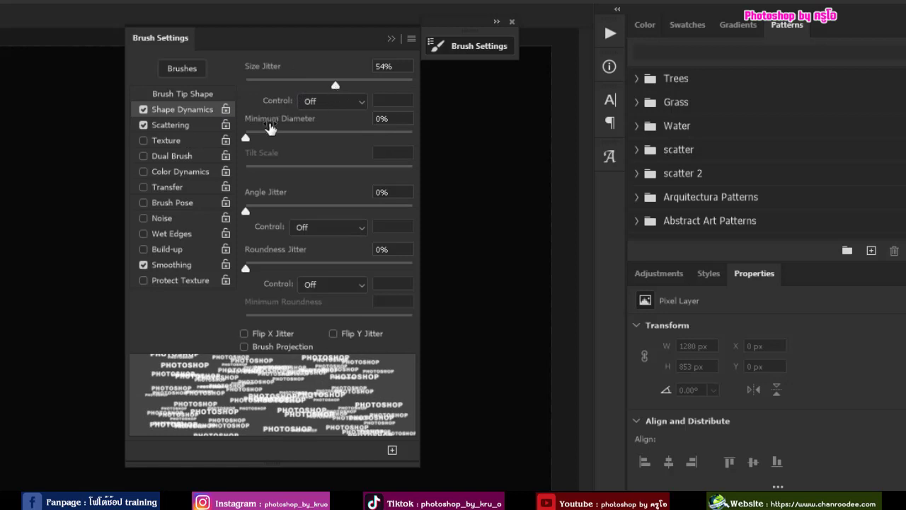
{"action": "left_click", "coordinate": [175, 191]}
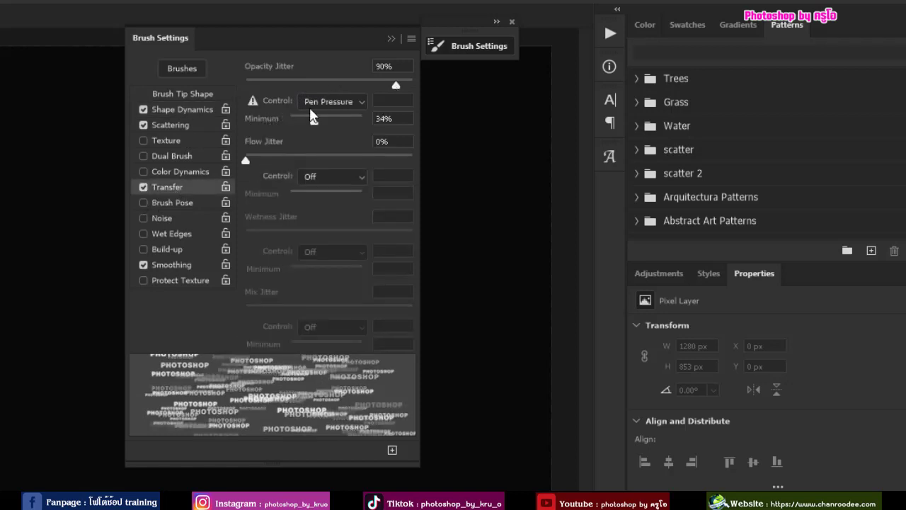
{"action": "left_click_drag", "start_coordinate": [387, 82], "coordinate": [358, 81]}
- Increase the brush's scatter to 353% and its count to 3
{"action": "left_click", "coordinate": [186, 132]}
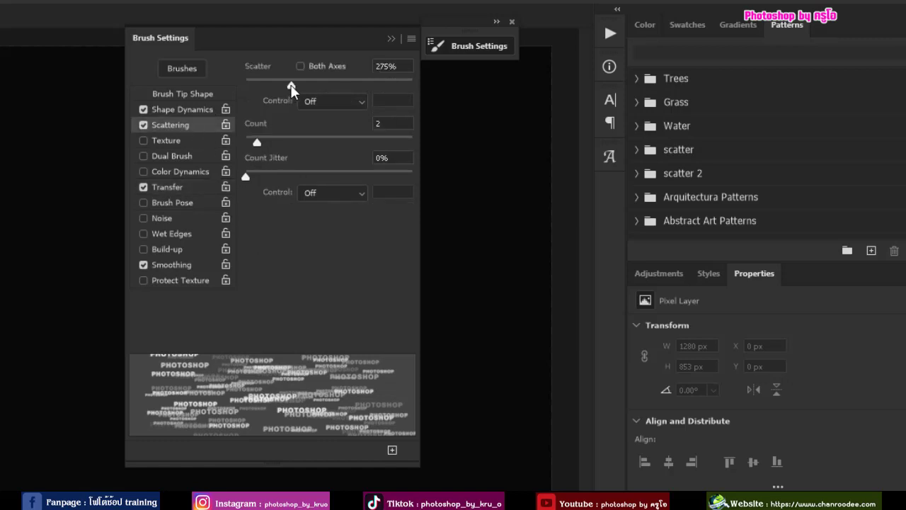
{"action": "left_click_drag", "start_coordinate": [292, 86], "coordinate": [305, 83]}
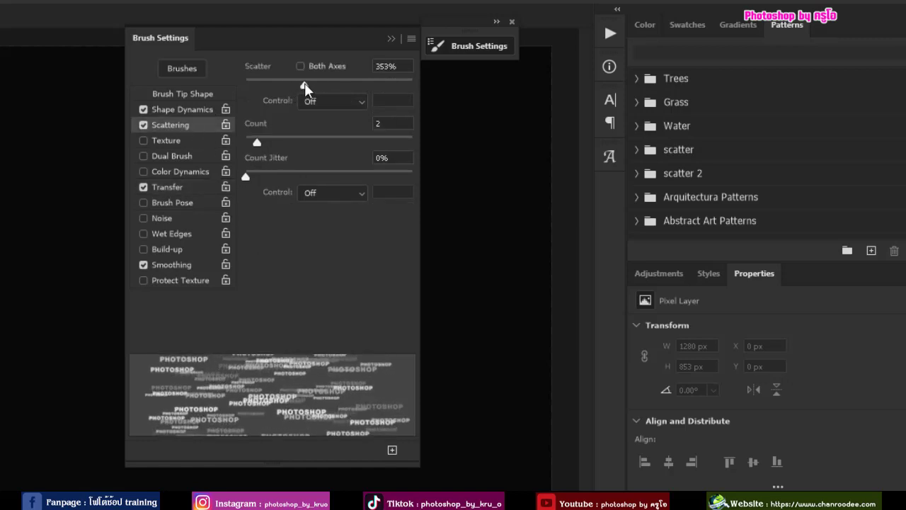
{"action": "left_click_drag", "start_coordinate": [258, 138], "coordinate": [263, 139]}
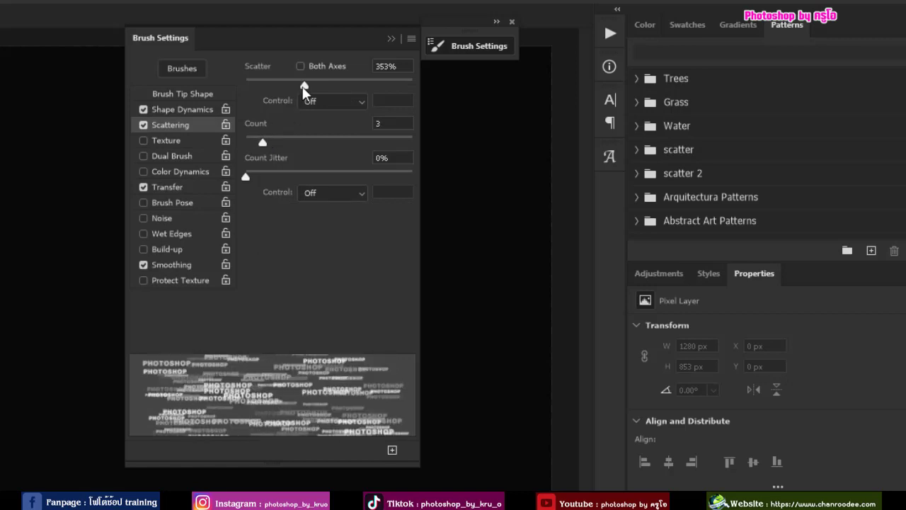
- Set the brush's scatter to 333% and paint large PHOTOSHOP text across the text1 layer at 400 px and 73% opacity
{"action": "left_click_drag", "start_coordinate": [302, 86], "coordinate": [301, 86]}
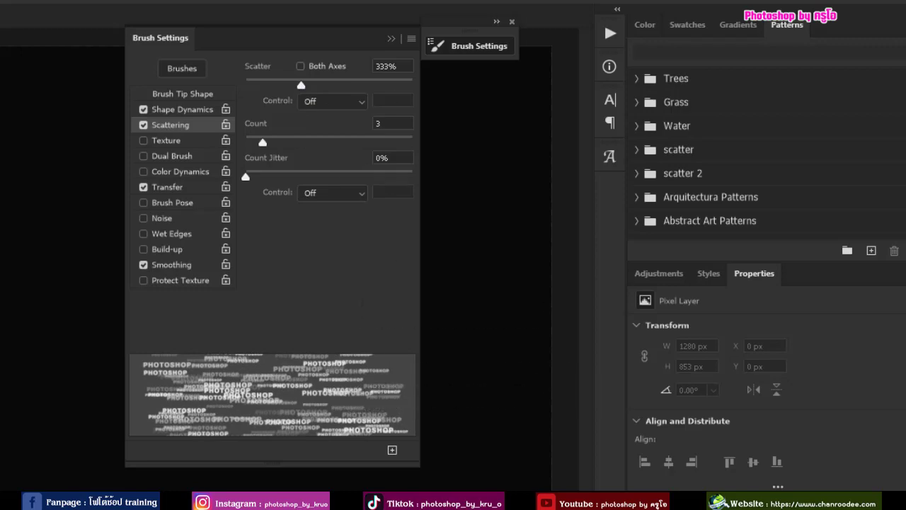
{"action": "left_click", "coordinate": [392, 40]}
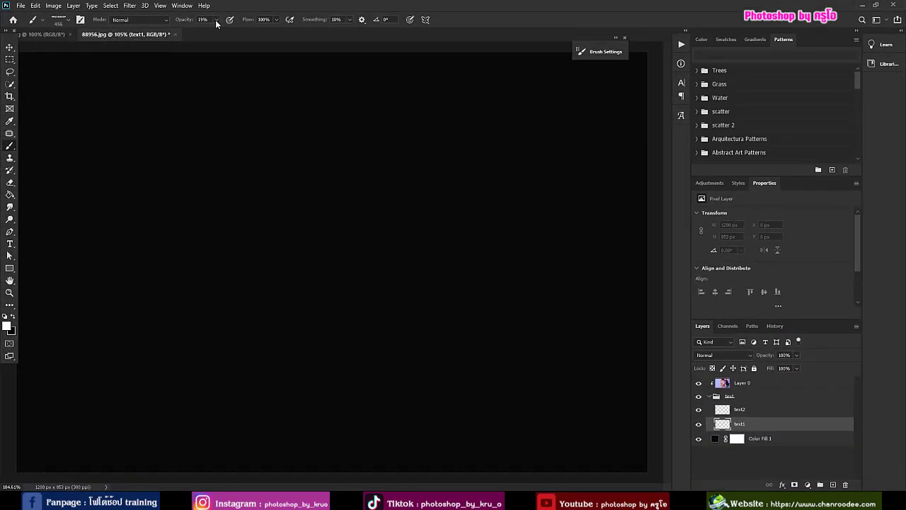
{"action": "left_click", "coordinate": [216, 22]}
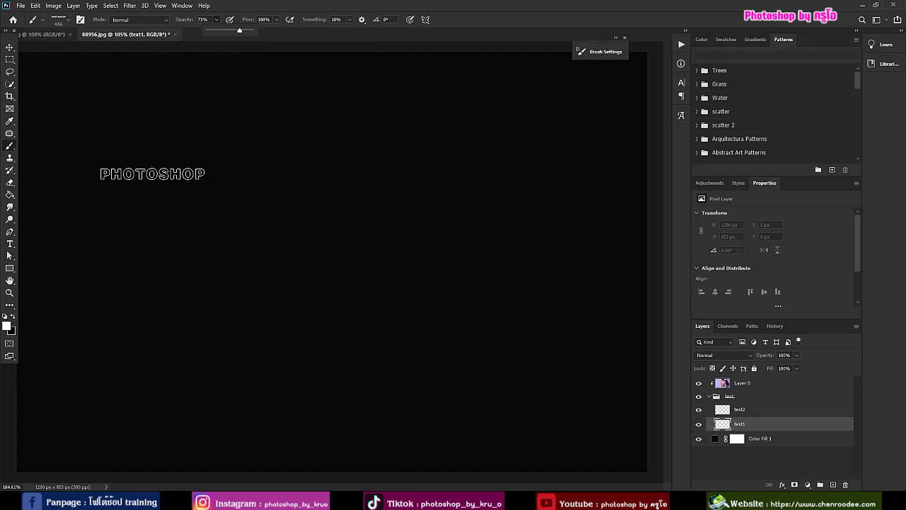
{"action": "key", "text": "bracketleft"}
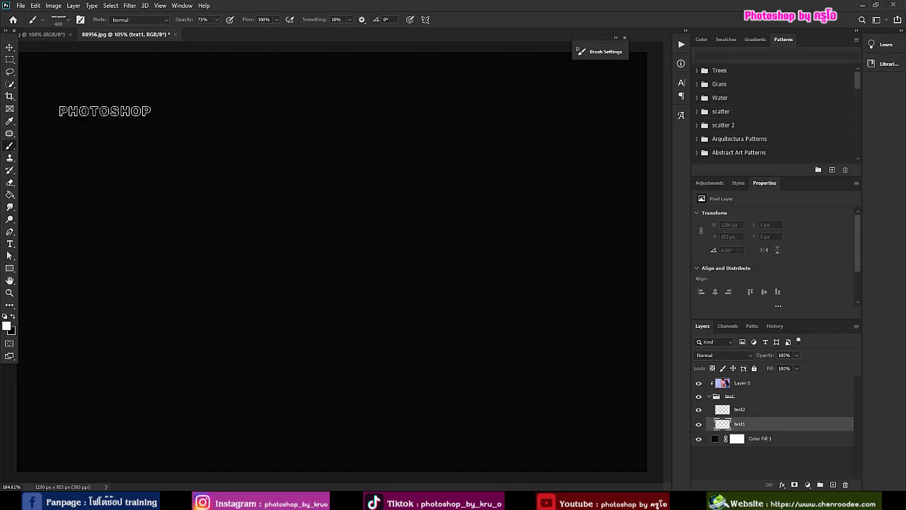
{"action": "mouse_move", "coordinate": [142, 123]}
{"action": "left_mouse_down"}
{"action": "mouse_move", "coordinate": [455, 256]}
{"action": "mouse_move", "coordinate": [566, 286]}
{"action": "left_mouse_up"}
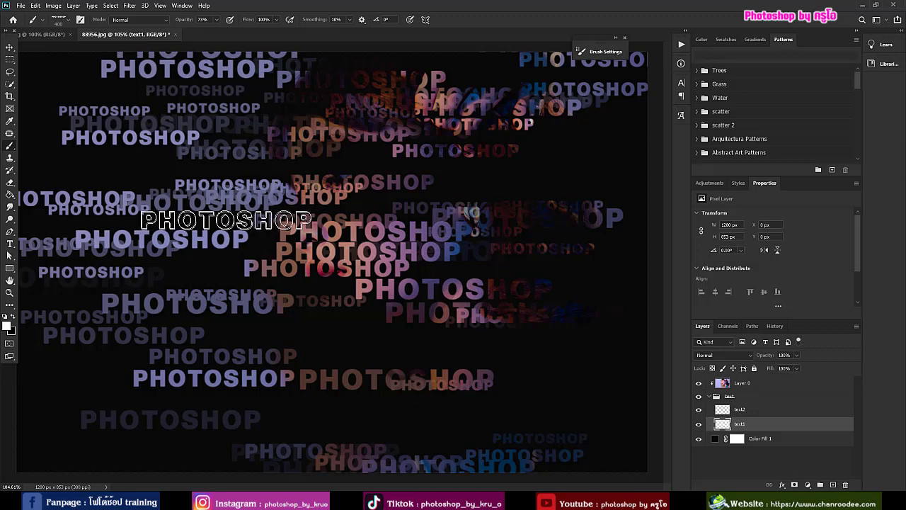
- Fill the gaps between the large words on text1 with small PHOTOSHOP text at 125 px and 24% opacity
{"action": "key", "text": "bracketleft"}
{"action": "key", "text": "bracketleft"}
{"action": "key", "text": "bracketleft"}
{"action": "key", "text": "bracketleft"}
{"action": "key", "text": "bracketleft"}
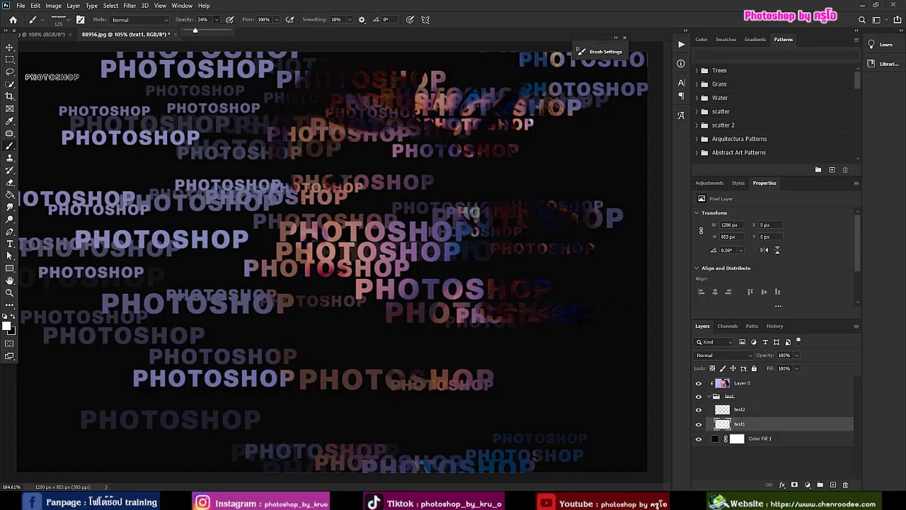
{"action": "mouse_move", "coordinate": [59, 77]}
{"action": "left_mouse_down"}
{"action": "mouse_move", "coordinate": [113, 109]}
{"action": "mouse_move", "coordinate": [114, 161]}
{"action": "left_mouse_up"}
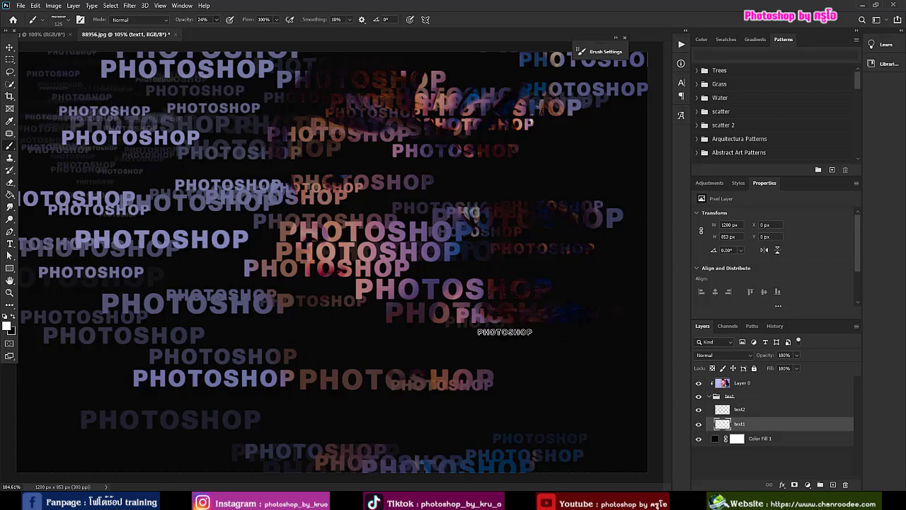
{"action": "mouse_move", "coordinate": [487, 360]}
{"action": "left_mouse_down"}
{"action": "mouse_move", "coordinate": [612, 435]}
{"action": "mouse_move", "coordinate": [449, 75]}
{"action": "mouse_move", "coordinate": [496, 91]}
{"action": "mouse_move", "coordinate": [568, 237]}
{"action": "left_mouse_up"}
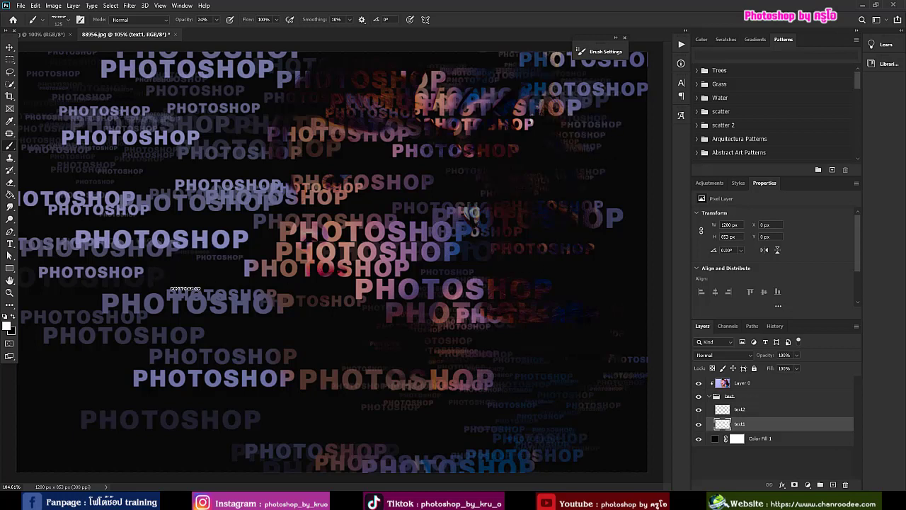
{"action": "mouse_move", "coordinate": [185, 289]}
{"action": "left_mouse_down"}
{"action": "mouse_move", "coordinate": [118, 446]}
{"action": "mouse_move", "coordinate": [93, 474]}
{"action": "left_mouse_up"}
{"action": "mouse_move", "coordinate": [518, 59]}
{"action": "left_mouse_down"}
{"action": "mouse_move", "coordinate": [452, 141]}
{"action": "mouse_move", "coordinate": [370, 156]}
{"action": "mouse_move", "coordinate": [353, 141]}
{"action": "mouse_move", "coordinate": [416, 227]}
{"action": "mouse_move", "coordinate": [544, 234]}
{"action": "left_mouse_up"}
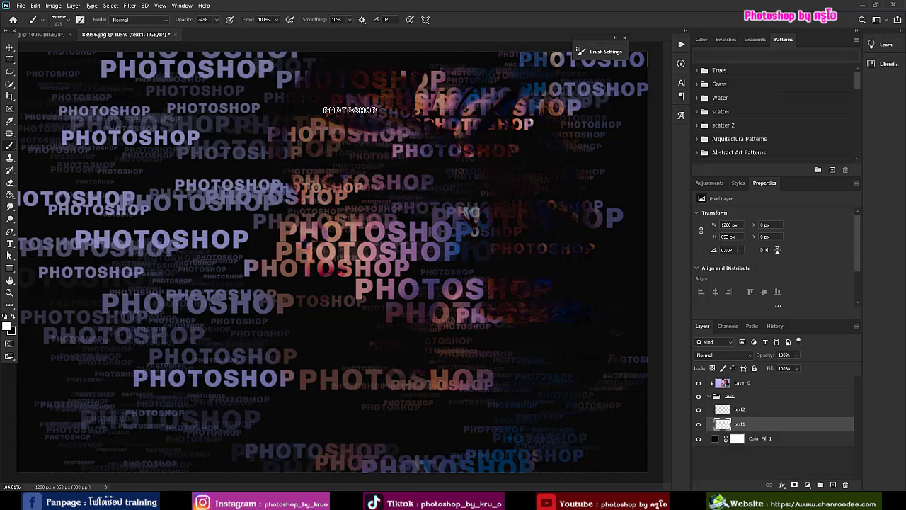
- Build up the face, head covering and neck on text1 with PHOTOSHOP strokes at 175 px and 45% opacity
{"action": "left_click", "coordinate": [217, 20]}
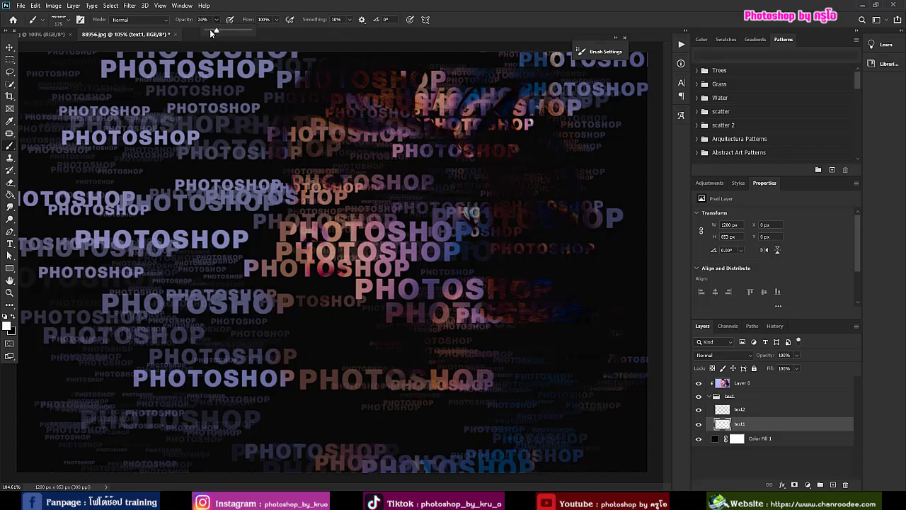
{"action": "left_click", "coordinate": [226, 30]}
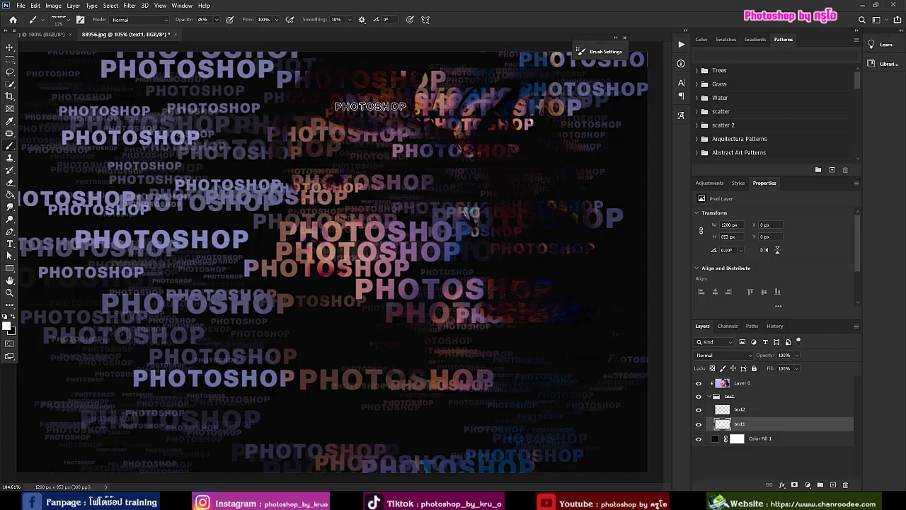
{"action": "left_click_drag", "start_coordinate": [373, 107], "coordinate": [579, 163]}
{"action": "left_click_drag", "start_coordinate": [393, 228], "coordinate": [622, 340]}
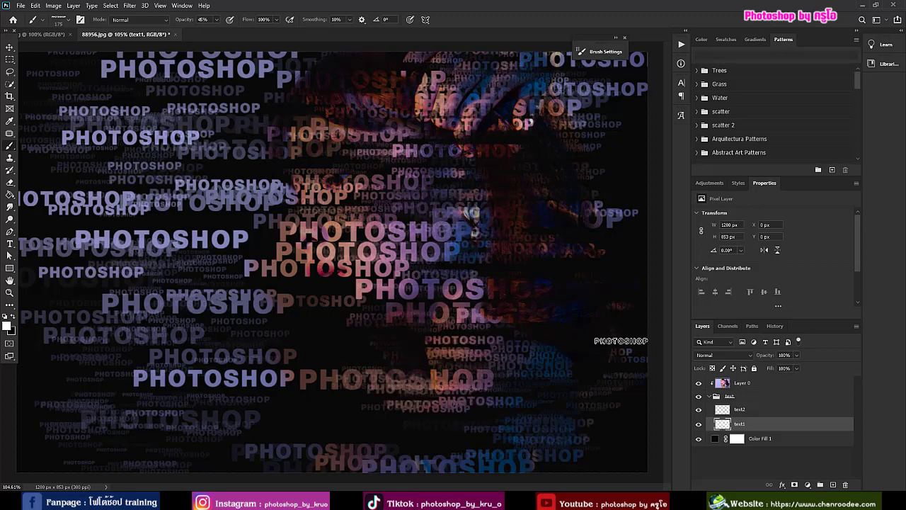
{"action": "left_click_drag", "start_coordinate": [552, 156], "coordinate": [607, 305]}
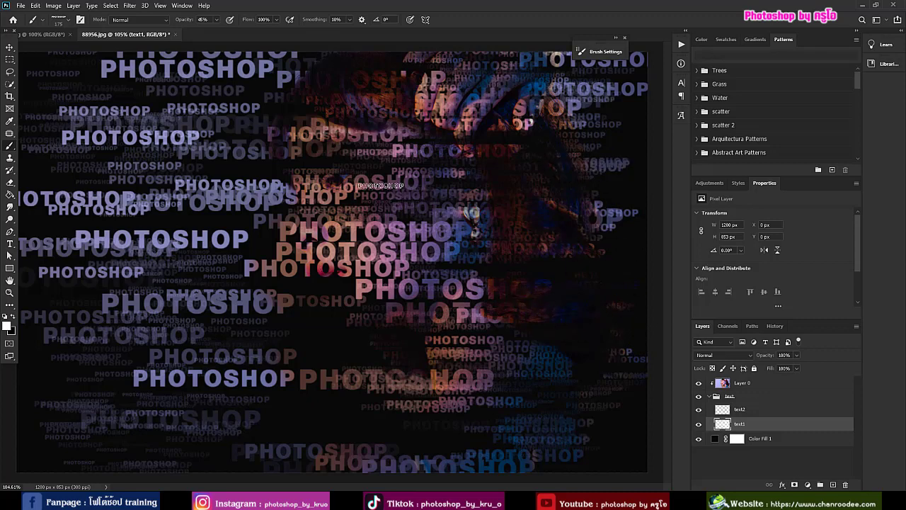
{"action": "left_click", "coordinate": [417, 233]}
{"action": "mouse_move", "coordinate": [355, 143]}
{"action": "left_mouse_down"}
{"action": "mouse_move", "coordinate": [506, 352]}
{"action": "mouse_move", "coordinate": [458, 440]}
{"action": "left_mouse_up"}
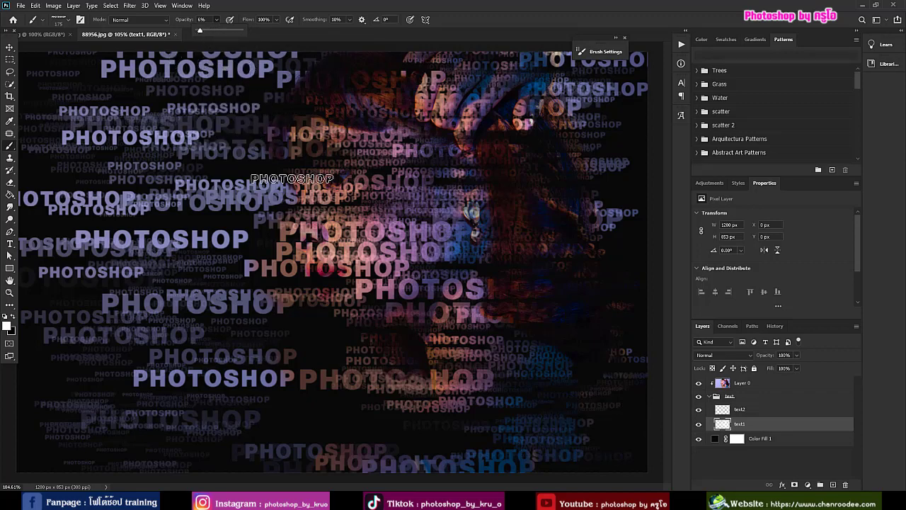
- Reduce the PHOTOSHOP text brush's size to 90 px
{"action": "key", "text": "bracketleft"}
{"action": "key", "text": "bracketleft"}
{"action": "key", "text": "bracketleft"}
{"action": "key", "text": "bracketleft"}
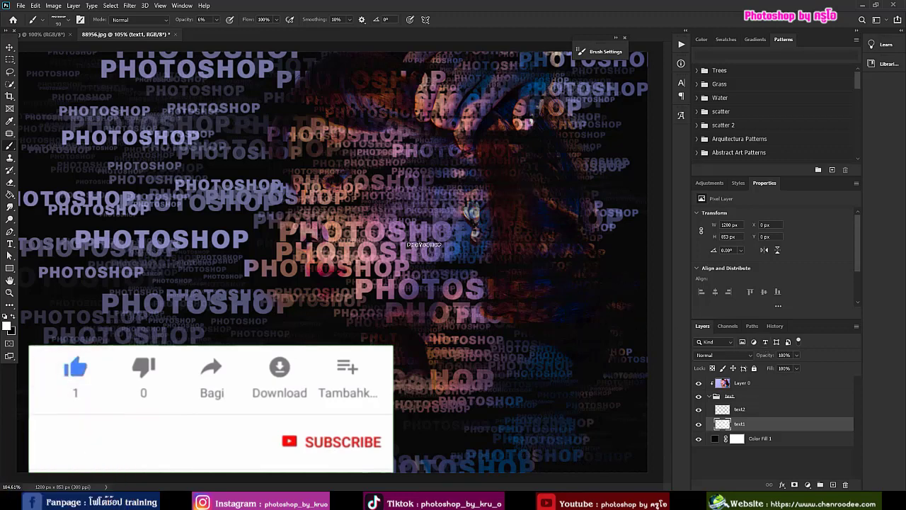
- Make text2 the active layer and choose the text brush2 preset at a size of 250 px
{"action": "left_click", "coordinate": [746, 411]}
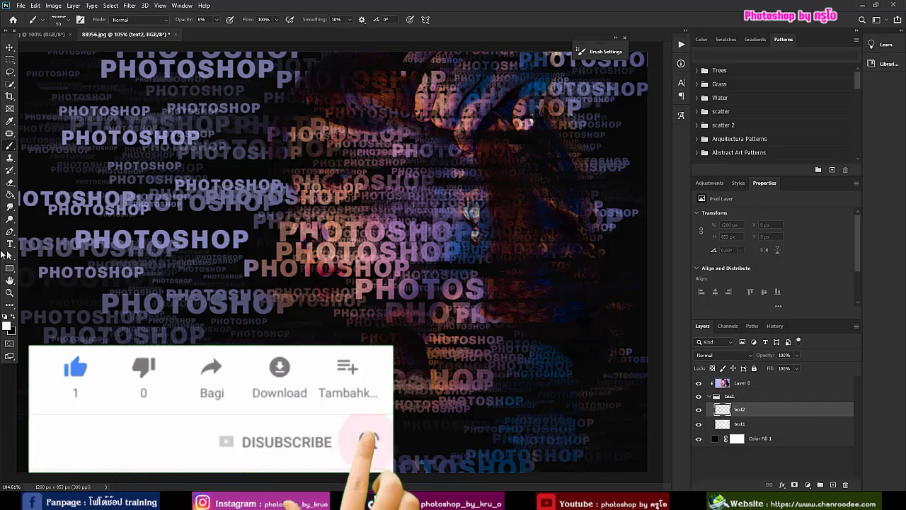
{"action": "left_click", "coordinate": [66, 21]}
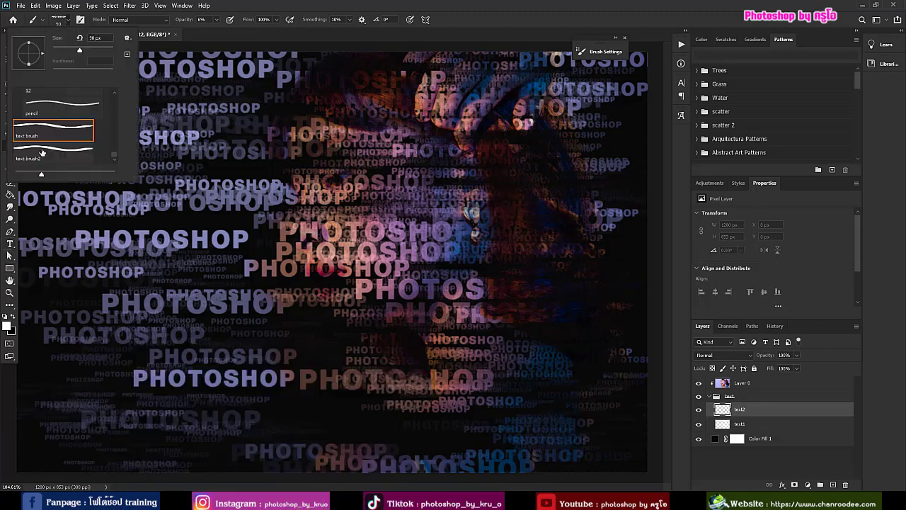
{"action": "left_click", "coordinate": [42, 150]}
{"action": "key", "text": "Return"}
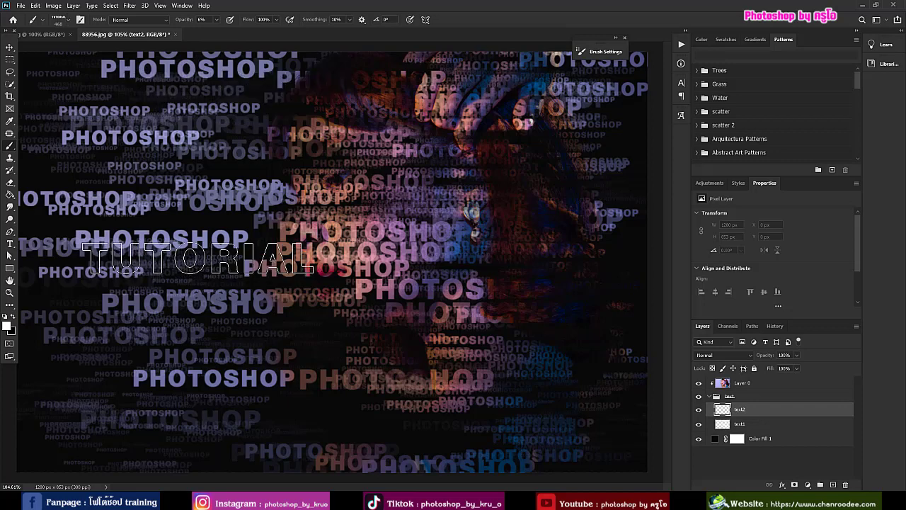
{"action": "key", "text": "bracketleft"}
{"action": "key", "text": "bracketleft"}
{"action": "key", "text": "bracketleft"}
{"action": "key", "text": "bracketleft"}
{"action": "key", "text": "bracketleft"}
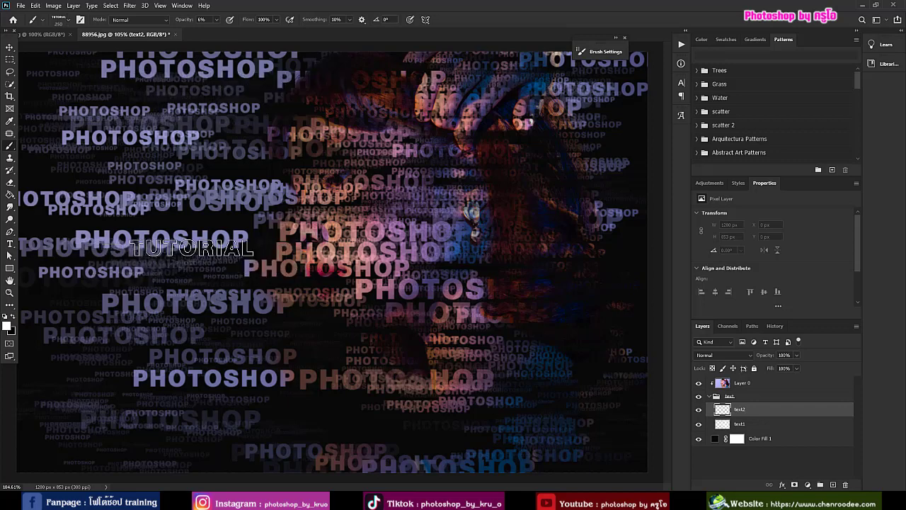
- Set the brush opacity to 77%, try a TUTORIAL stroke across the forehead area on text2, and undo it
{"action": "left_click", "coordinate": [216, 20]}
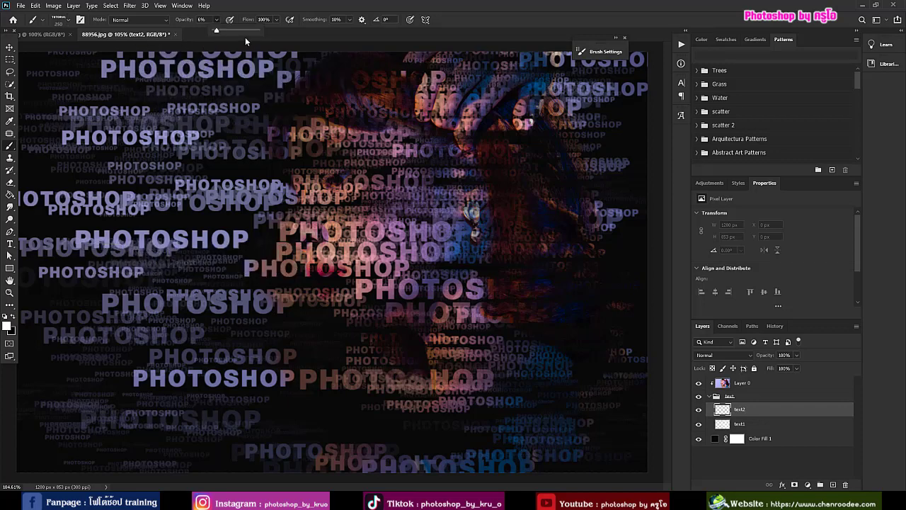
{"action": "left_click", "coordinate": [247, 30]}
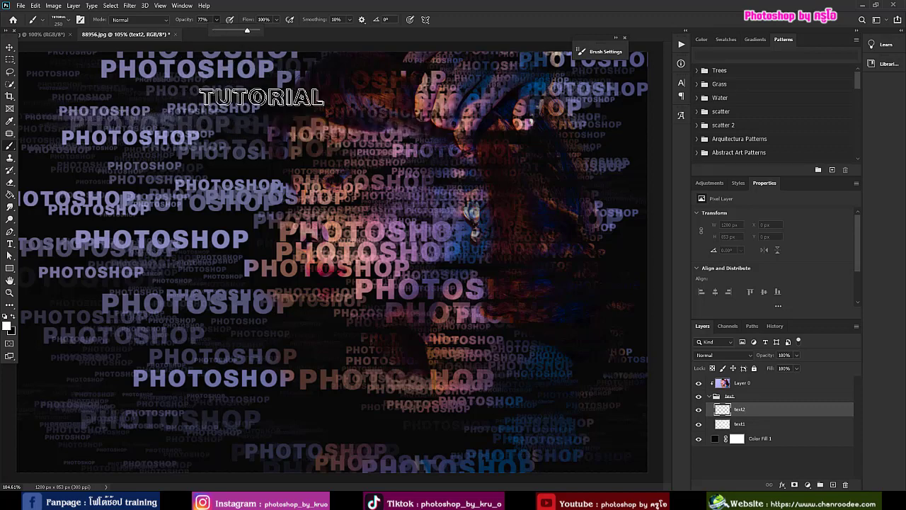
{"action": "left_click_drag", "start_coordinate": [260, 97], "coordinate": [321, 104]}
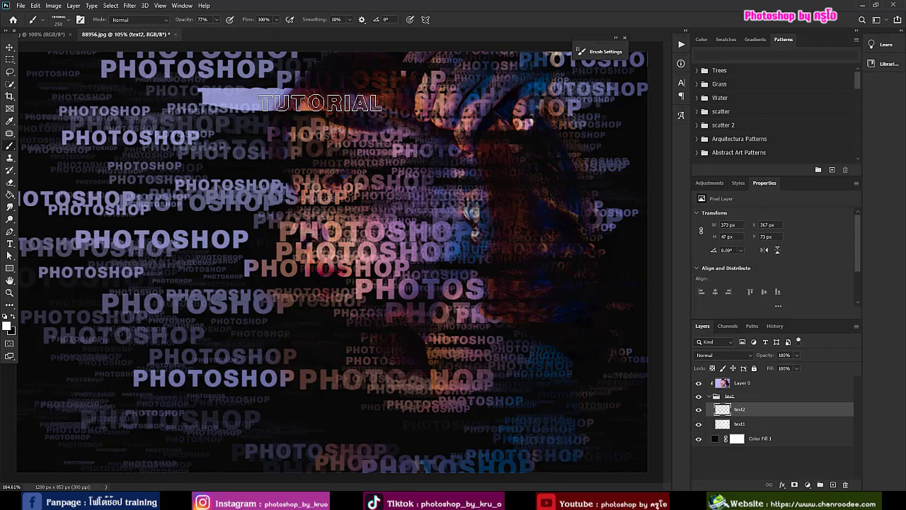
{"action": "key", "text": "ctrl+z"}
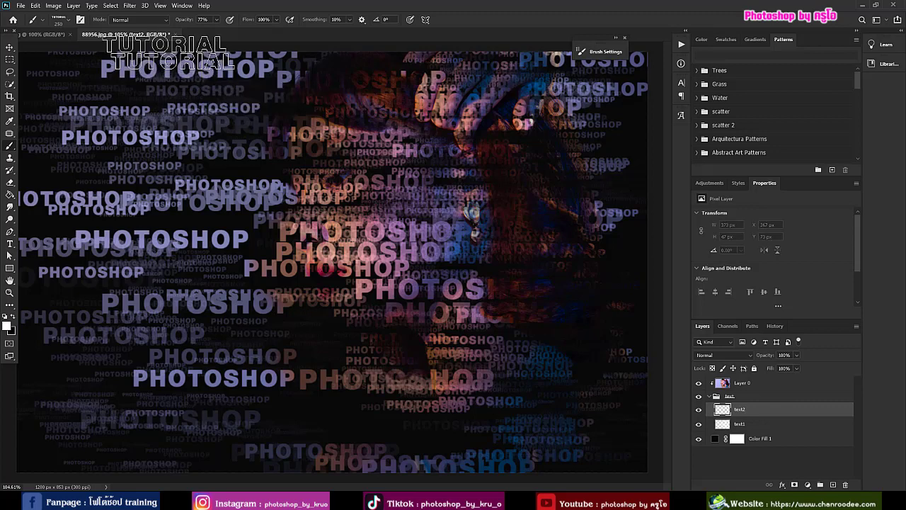
- Set the TUTORIAL brush's tip spacing to 68% and enable Shape Dynamics with a size jitter of 26%
{"action": "left_click", "coordinate": [80, 20]}
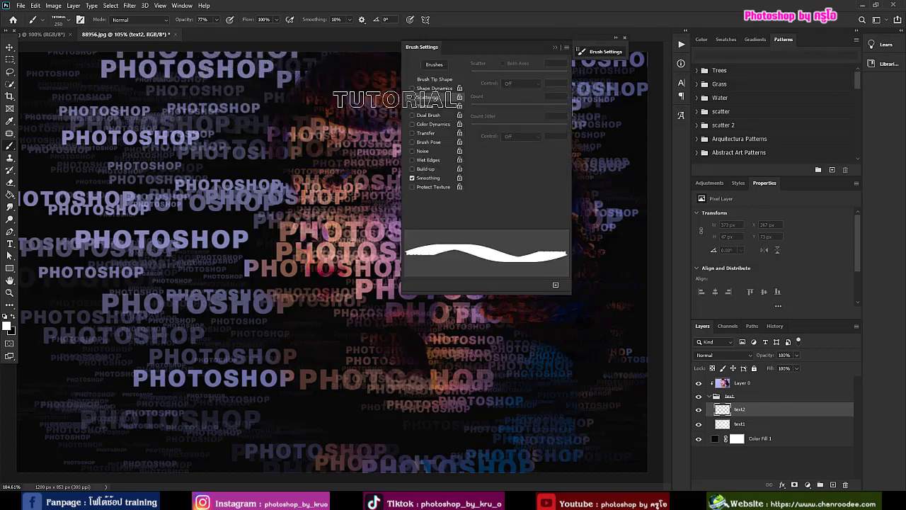
{"action": "left_click", "coordinate": [432, 80]}
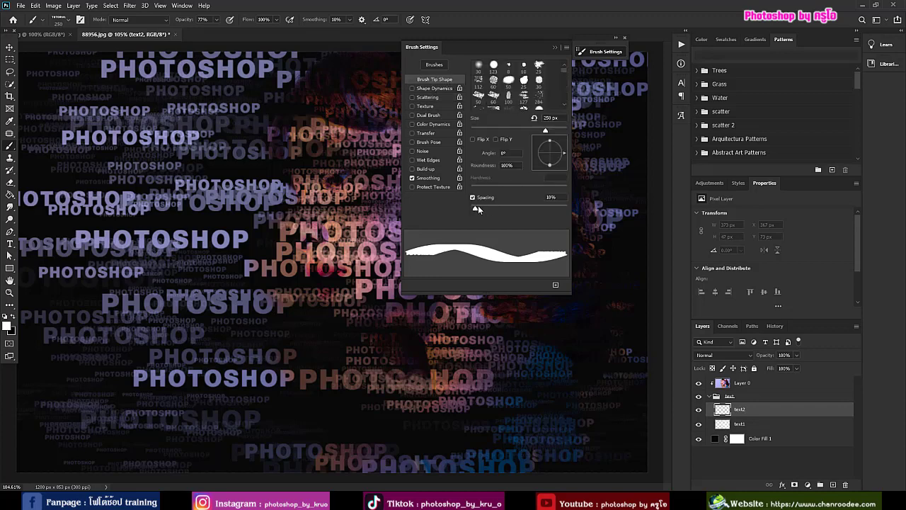
{"action": "left_click_drag", "start_coordinate": [476, 208], "coordinate": [503, 208]}
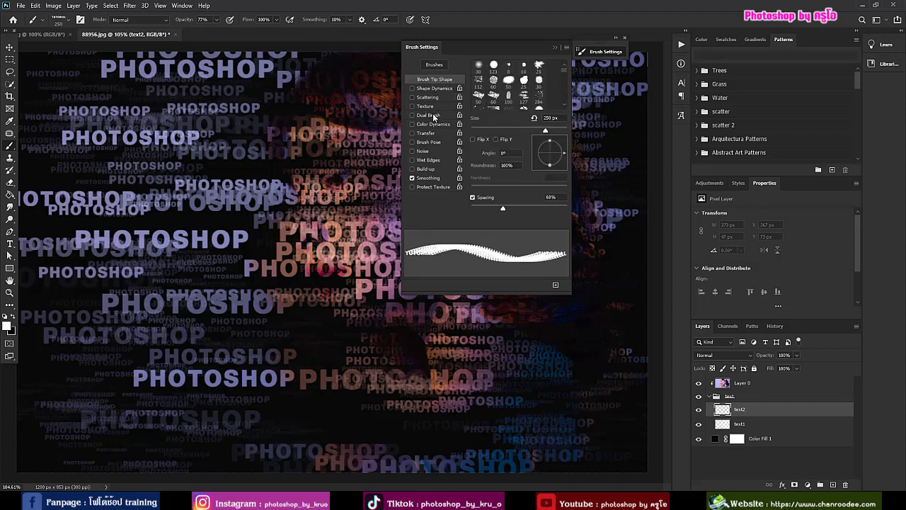
{"action": "left_click", "coordinate": [443, 88]}
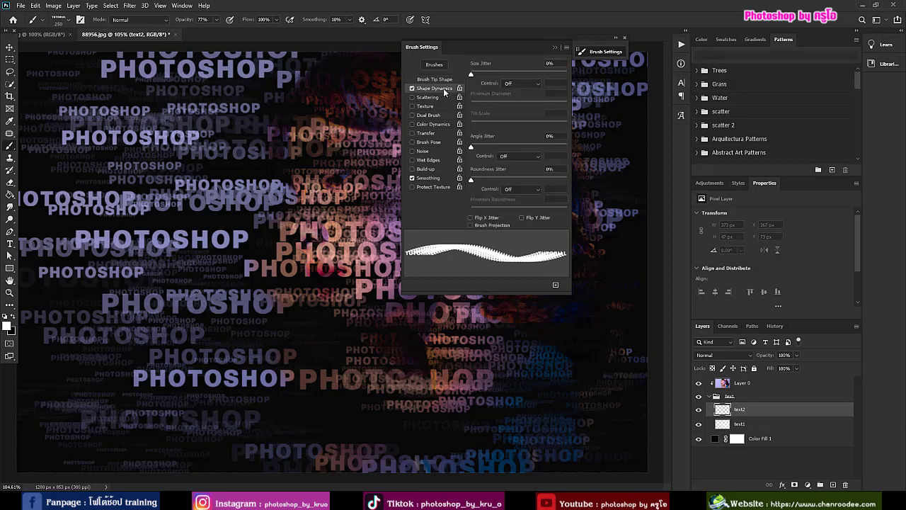
{"action": "left_click_drag", "start_coordinate": [471, 75], "coordinate": [497, 75]}
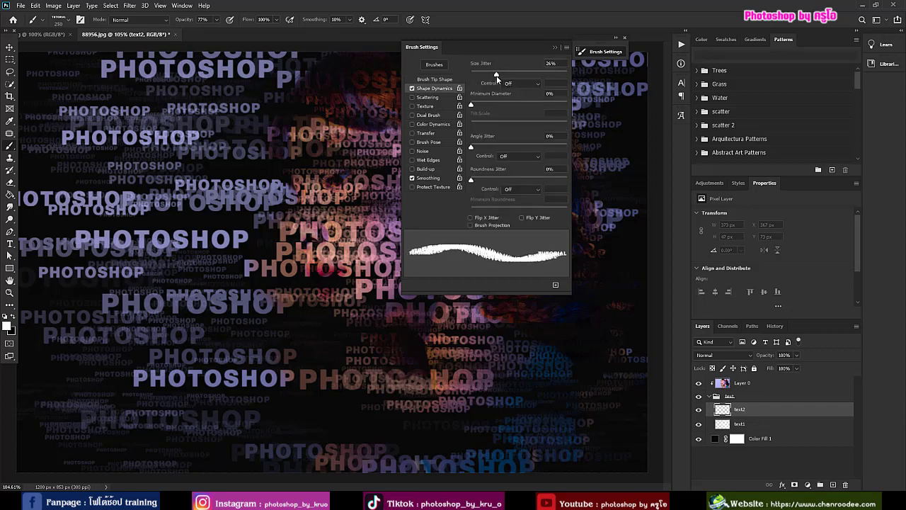
- Enable Scattering for the TUTORIAL brush with scatter at 230% and a count of 2
{"action": "left_click", "coordinate": [437, 97]}
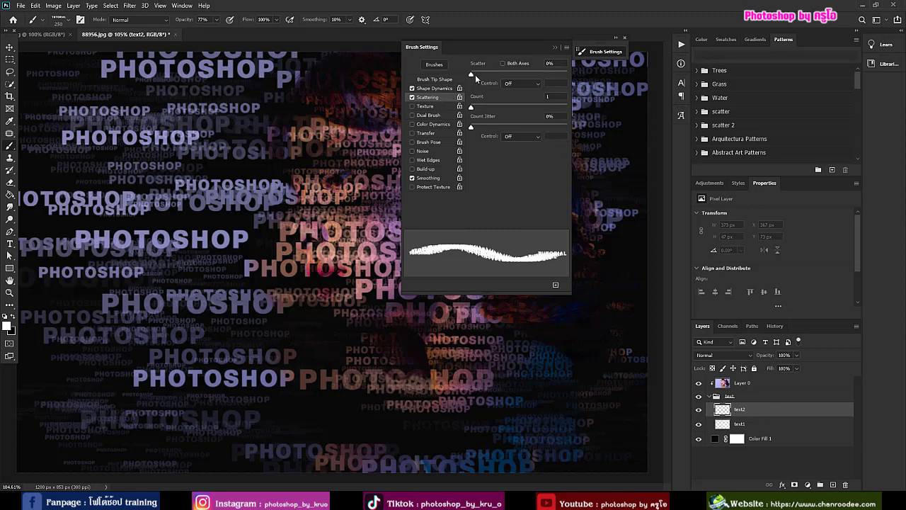
{"action": "left_click_drag", "start_coordinate": [472, 73], "coordinate": [491, 73]}
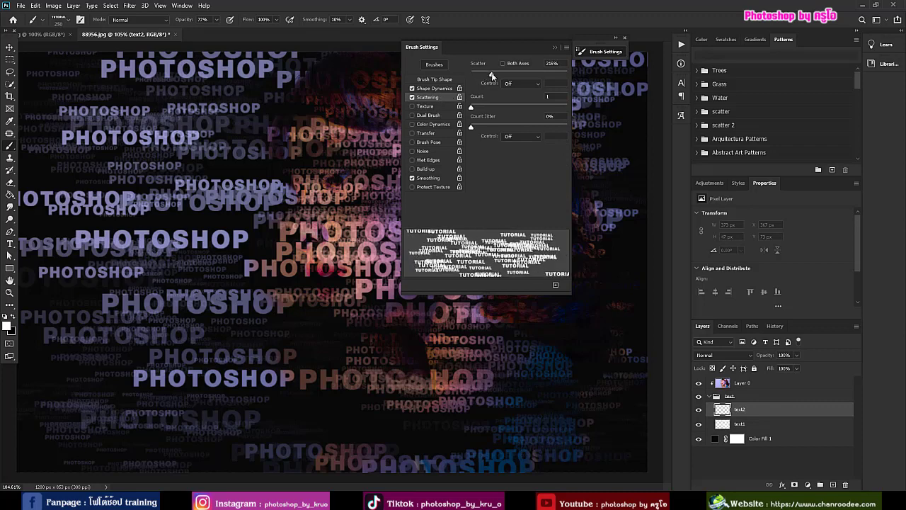
{"action": "left_click_drag", "start_coordinate": [472, 107], "coordinate": [482, 108]}
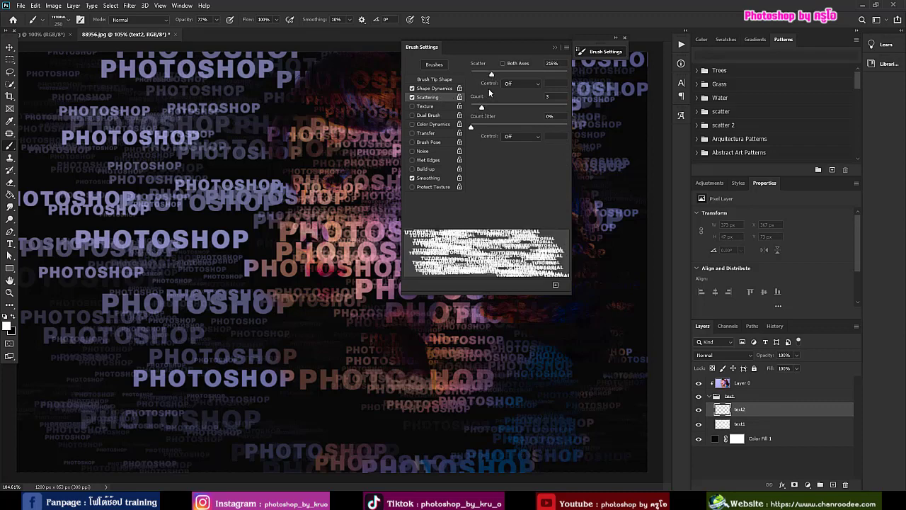
{"action": "left_click_drag", "start_coordinate": [493, 75], "coordinate": [493, 74]}
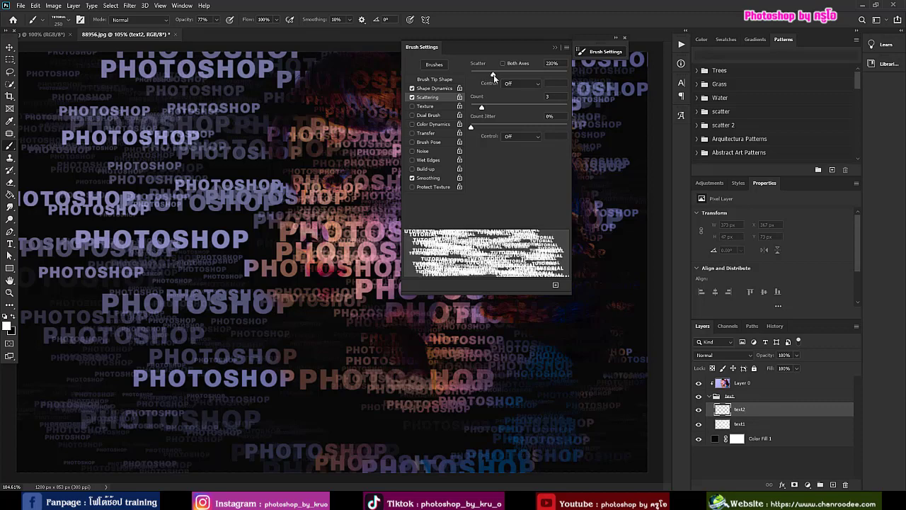
{"action": "left_click_drag", "start_coordinate": [482, 110], "coordinate": [477, 109]}
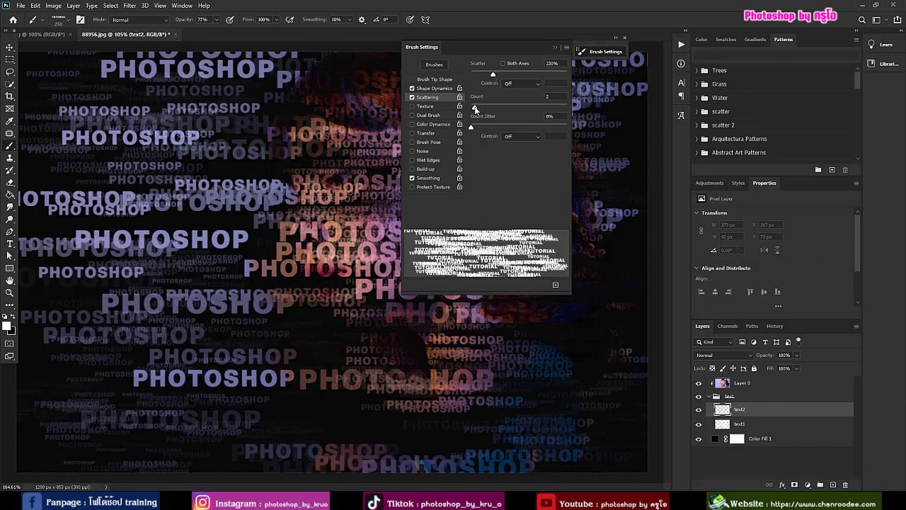
- Keep the TUTORIAL brush's size jitter at 26% and enable Transfer with 94% opacity jitter and a 34% minimum
{"action": "left_click", "coordinate": [441, 88]}
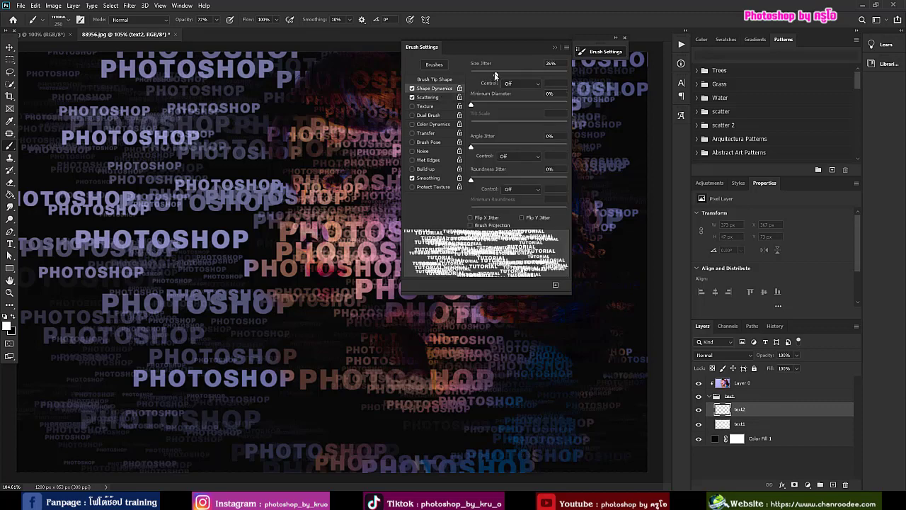
{"action": "mouse_move", "coordinate": [495, 75]}
{"action": "left_mouse_down"}
{"action": "mouse_move", "coordinate": [471, 75]}
{"action": "mouse_move", "coordinate": [496, 75]}
{"action": "left_mouse_up"}
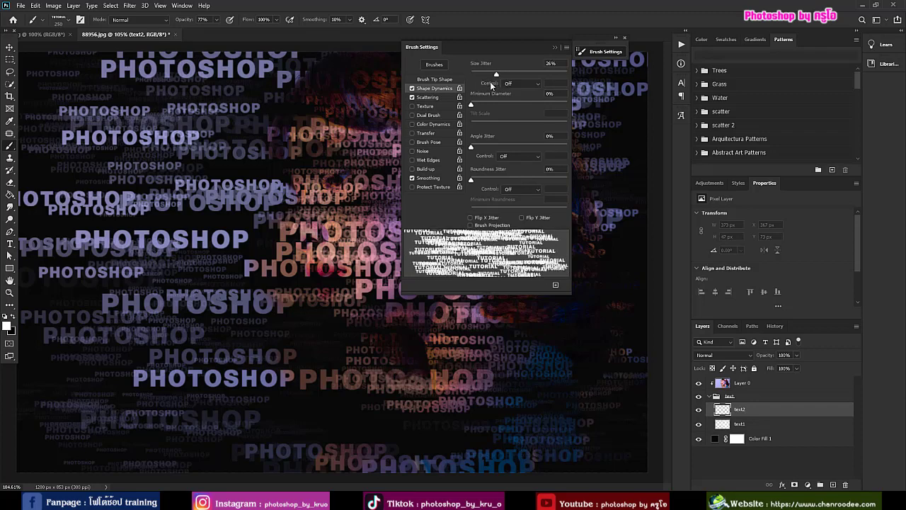
{"action": "left_click", "coordinate": [412, 133]}
{"action": "left_click", "coordinate": [425, 134]}
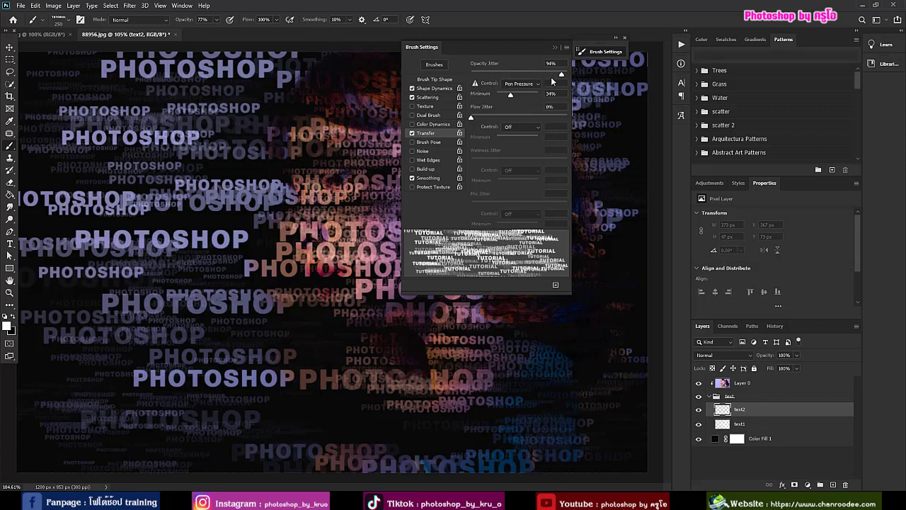
- Widen the TUTORIAL brush's tip spacing to 92% and collapse the brush settings
{"action": "left_click", "coordinate": [434, 87]}
{"action": "left_click", "coordinate": [435, 80]}
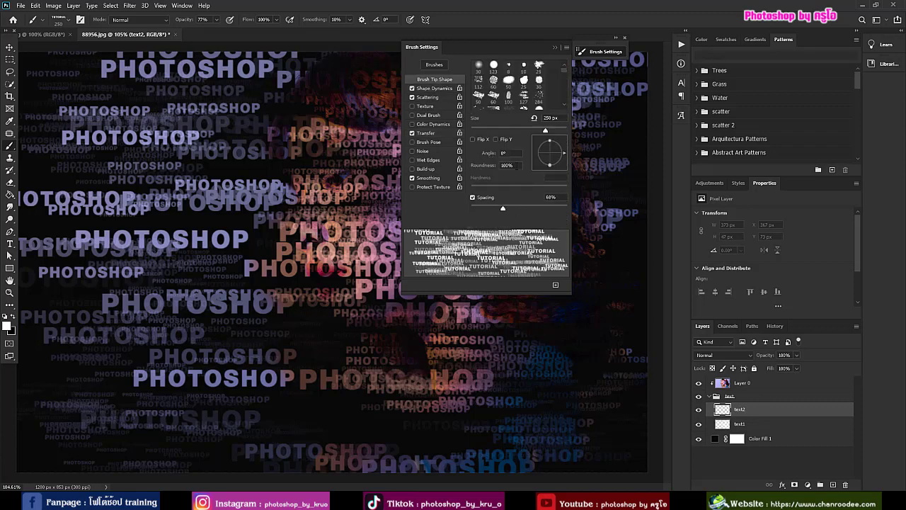
{"action": "left_click_drag", "start_coordinate": [501, 208], "coordinate": [528, 206]}
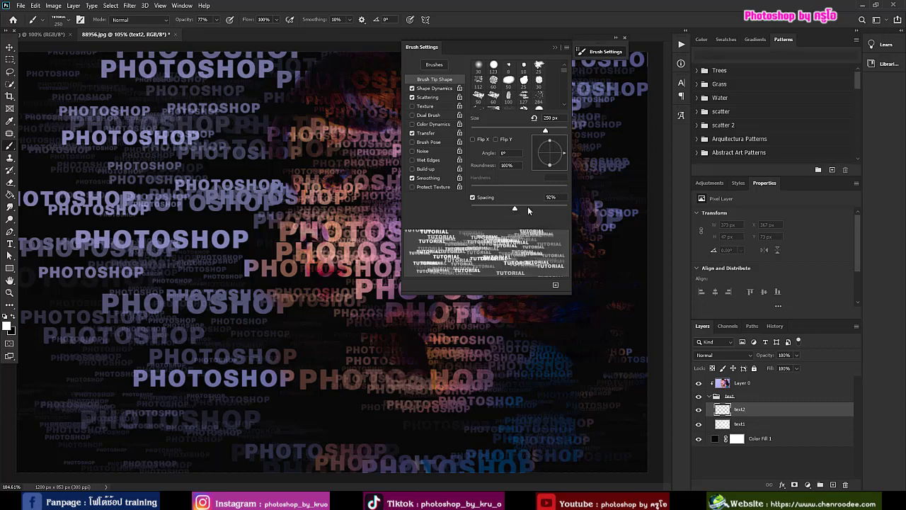
{"action": "left_click", "coordinate": [556, 49]}
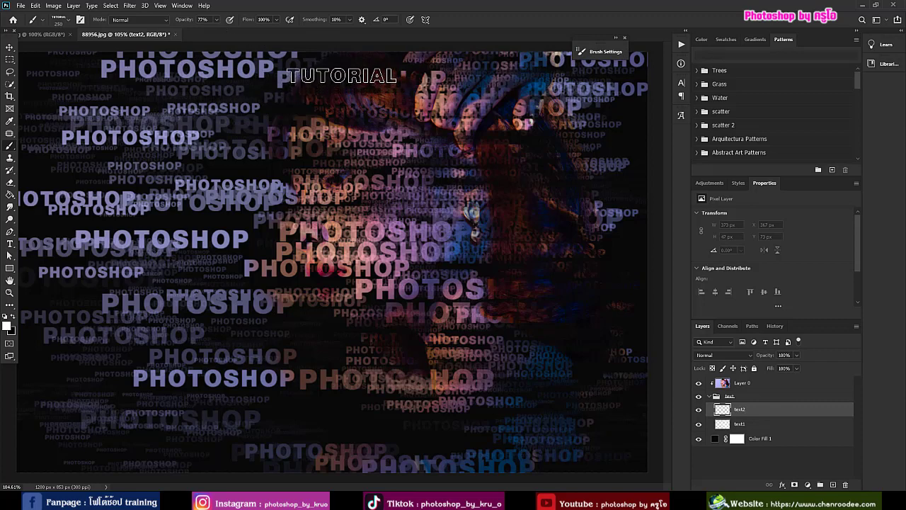
- Paint scattered TUTORIAL text on text2 over the face, hair and left background, using a 150 px brush for the lower left
{"action": "mouse_move", "coordinate": [342, 75]}
{"action": "left_mouse_down"}
{"action": "mouse_move", "coordinate": [401, 97]}
{"action": "mouse_move", "coordinate": [594, 277]}
{"action": "left_mouse_up"}
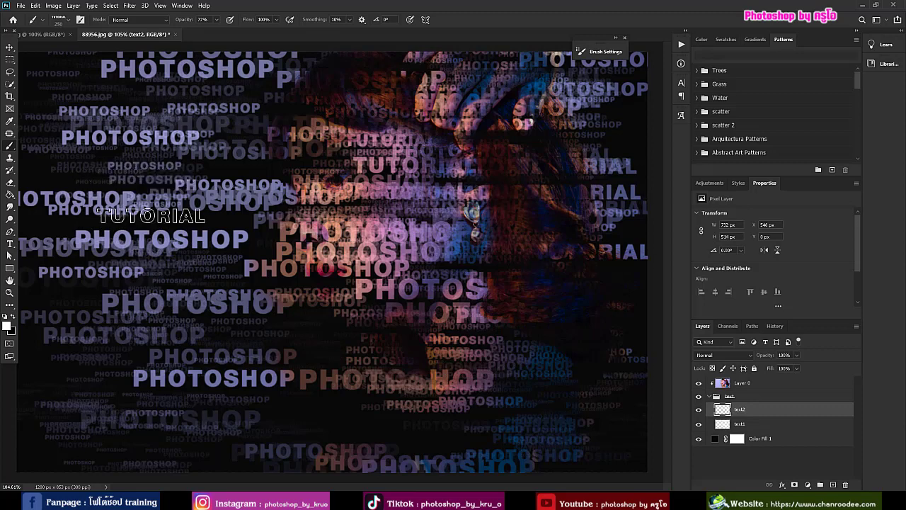
{"action": "left_click_drag", "start_coordinate": [179, 250], "coordinate": [244, 326]}
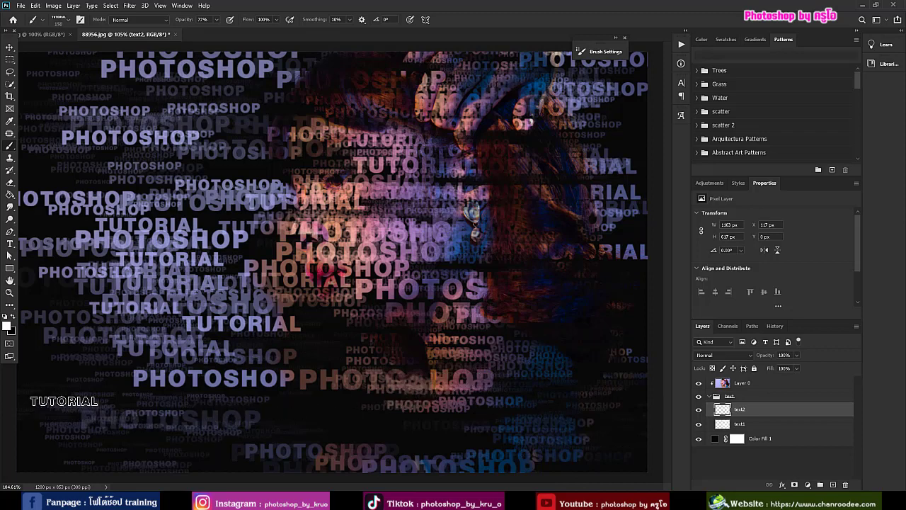
{"action": "left_click_drag", "start_coordinate": [221, 420], "coordinate": [269, 431]}
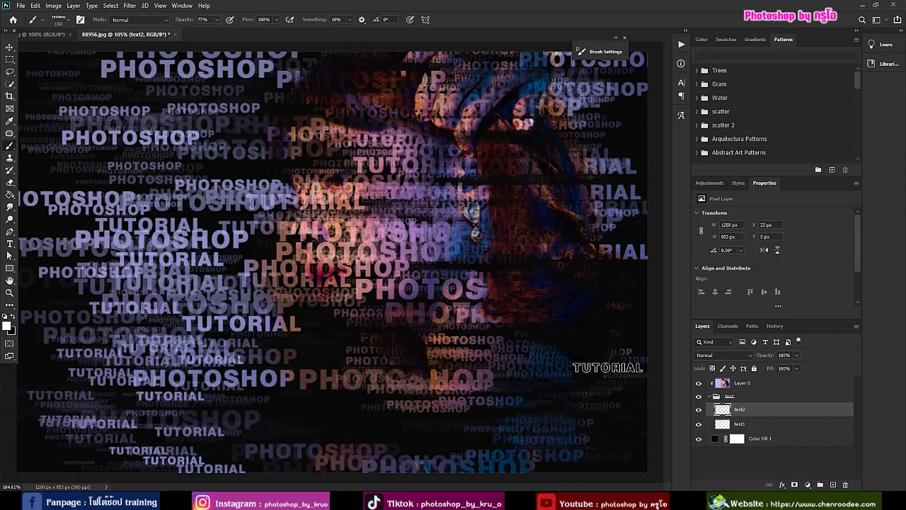
- Paint fainter TUTORIAL text over the lower right at 16% opacity, and over the bottom and face at 38% with a 125 px brush
{"action": "left_click", "coordinate": [218, 20]}
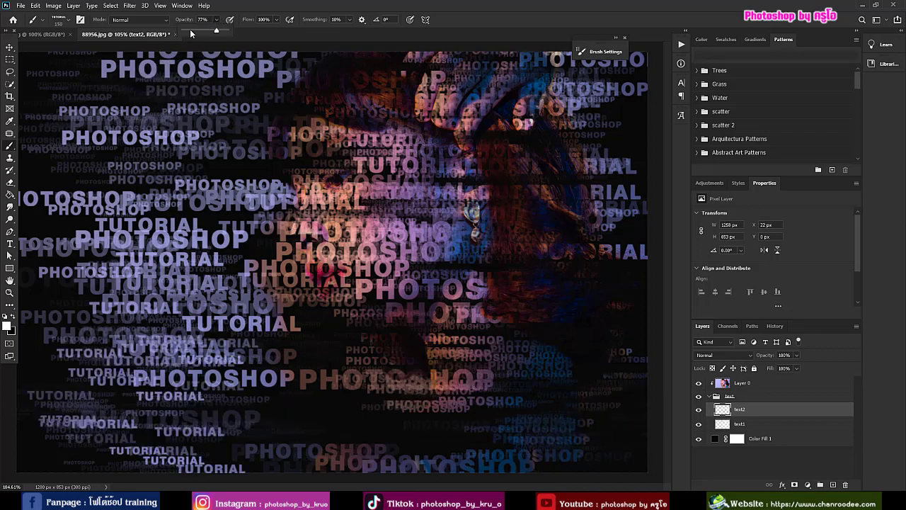
{"action": "left_click", "coordinate": [616, 435]}
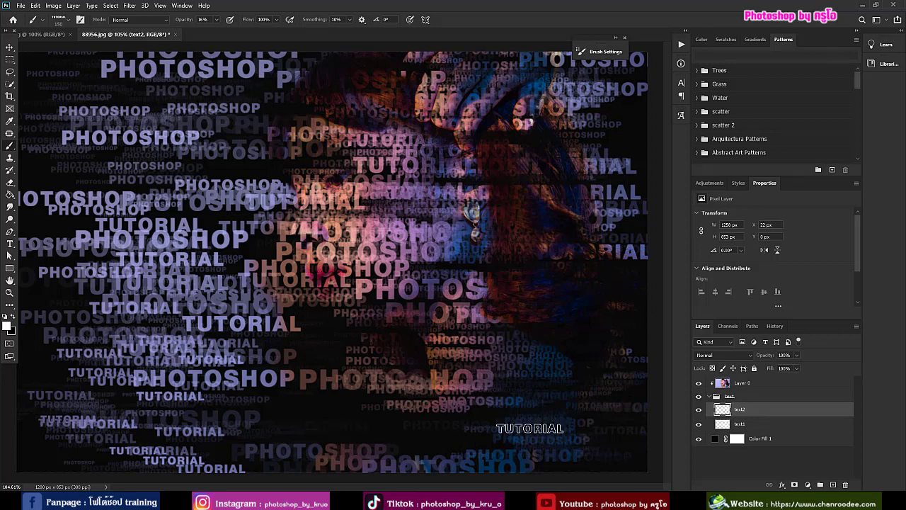
{"action": "key", "text": "bracketleft"}
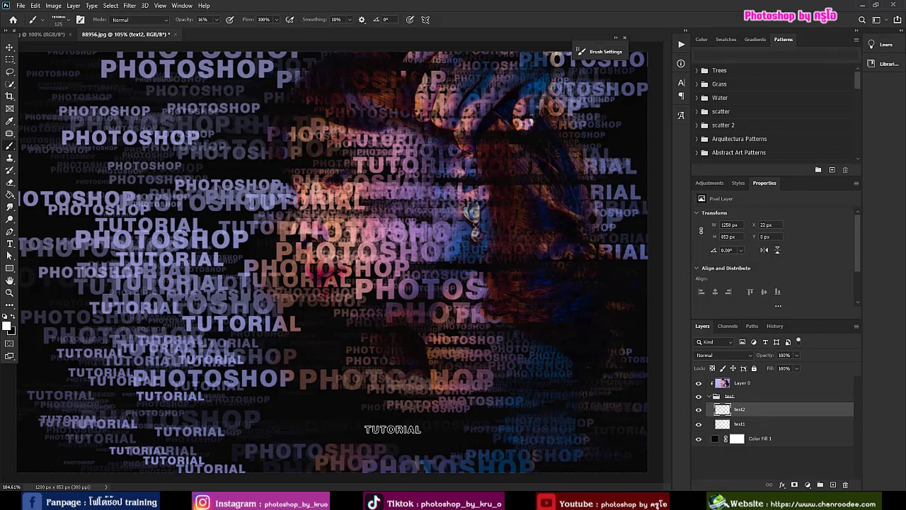
{"action": "left_click_drag", "start_coordinate": [216, 20], "coordinate": [226, 27]}
{"action": "left_click_drag", "start_coordinate": [313, 423], "coordinate": [409, 433]}
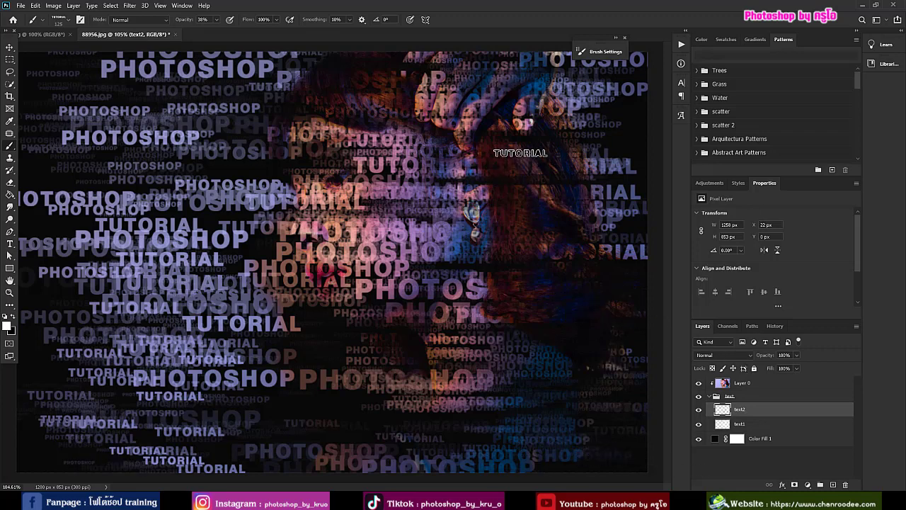
{"action": "left_click", "coordinate": [390, 198]}
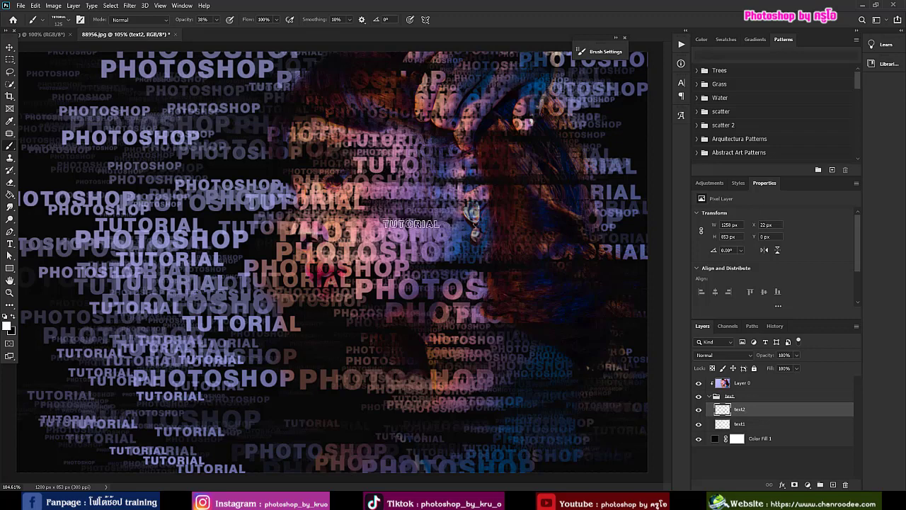
{"action": "left_click", "coordinate": [368, 196]}
{"action": "left_click", "coordinate": [369, 174]}
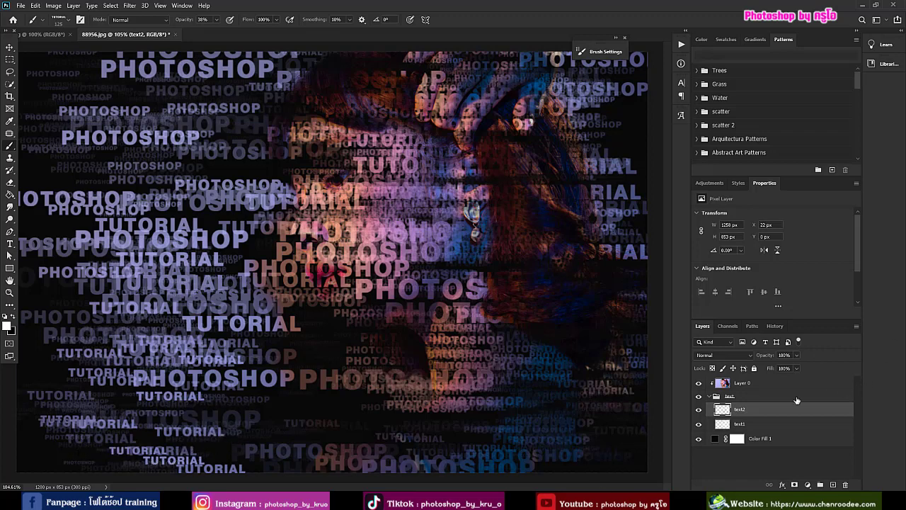
- Add a new layer above text2 and choose the Soft Round brush at 125 px with 20% opacity
{"action": "left_click", "coordinate": [834, 486]}
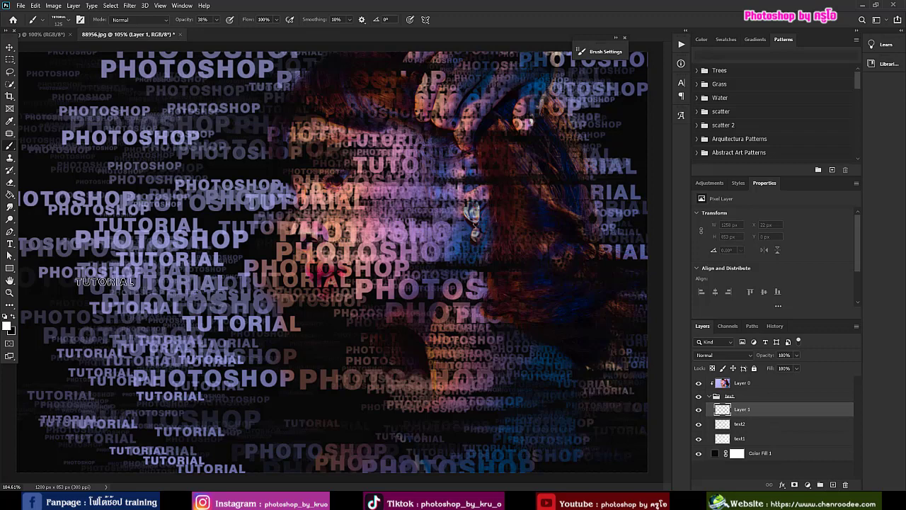
{"action": "left_click", "coordinate": [63, 23]}
{"action": "left_click_drag", "start_coordinate": [115, 156], "coordinate": [111, 91]}
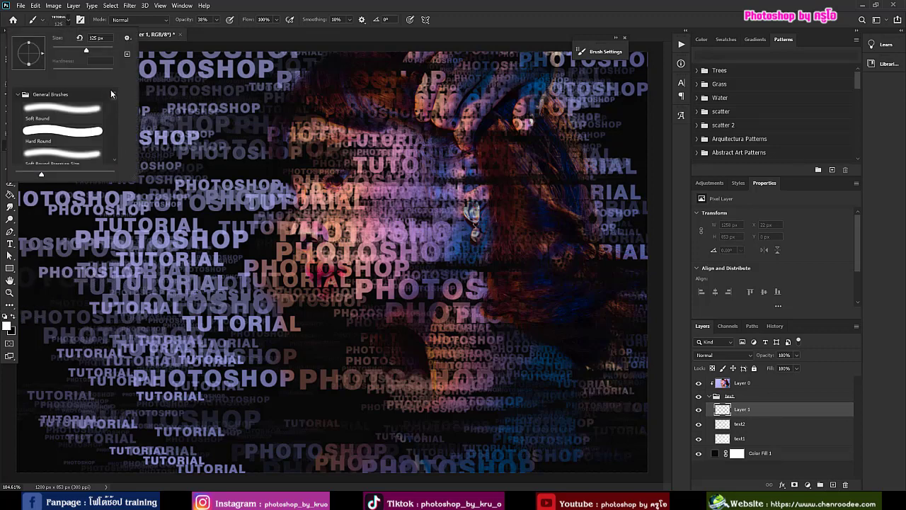
{"action": "left_click", "coordinate": [51, 111]}
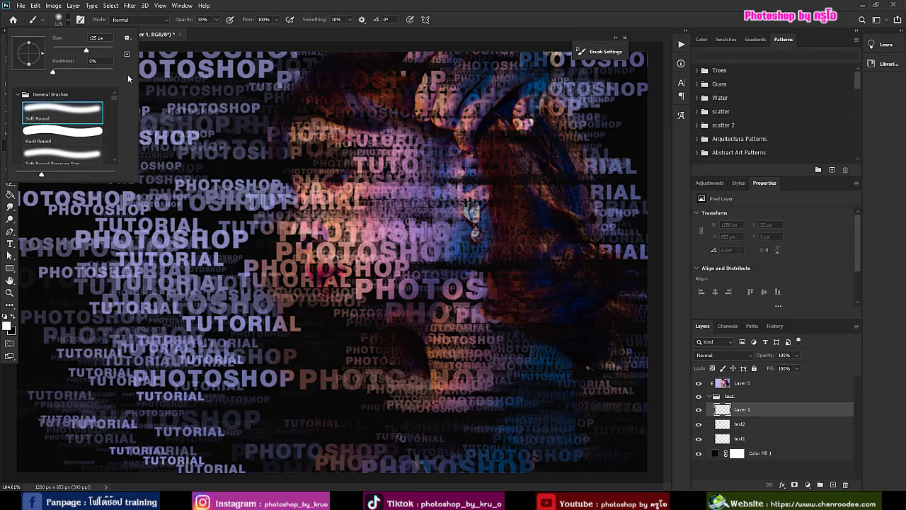
{"action": "left_click", "coordinate": [217, 19]}
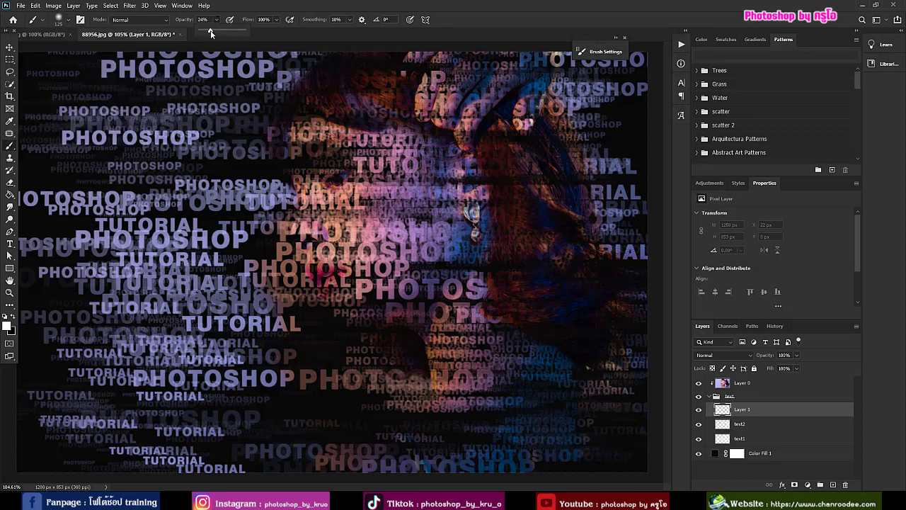
{"action": "left_click_drag", "start_coordinate": [211, 31], "coordinate": [211, 32]}
- Brush soft white over the forehead, eye, nose and lips on the new layer, enlarging the brush to 175 px
{"action": "mouse_move", "coordinate": [295, 144]}
{"action": "left_mouse_down"}
{"action": "mouse_move", "coordinate": [350, 269]}
{"action": "mouse_move", "coordinate": [329, 221]}
{"action": "mouse_move", "coordinate": [346, 267]}
{"action": "mouse_move", "coordinate": [306, 221]}
{"action": "mouse_move", "coordinate": [340, 299]}
{"action": "mouse_move", "coordinate": [326, 238]}
{"action": "mouse_move", "coordinate": [367, 318]}
{"action": "mouse_move", "coordinate": [331, 258]}
{"action": "mouse_move", "coordinate": [368, 289]}
{"action": "left_mouse_up"}
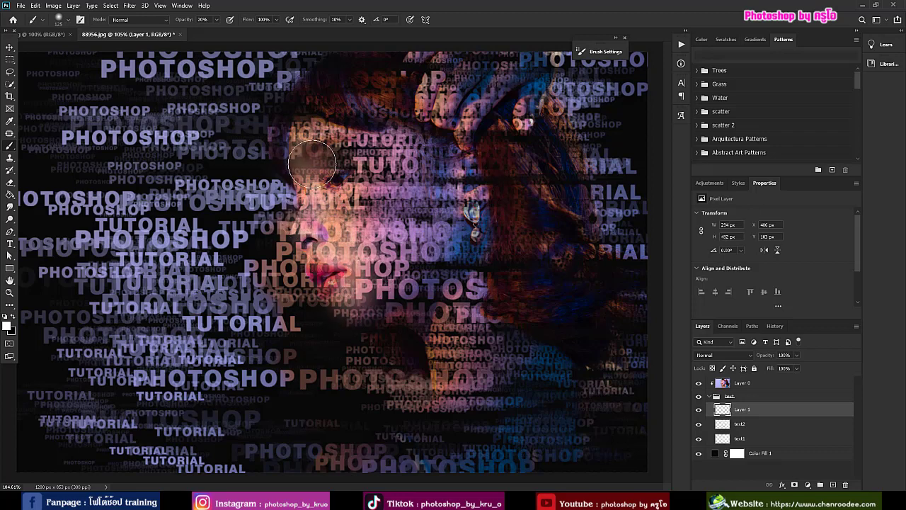
{"action": "mouse_move", "coordinate": [312, 164]}
{"action": "left_mouse_down"}
{"action": "mouse_move", "coordinate": [305, 138]}
{"action": "mouse_move", "coordinate": [333, 136]}
{"action": "mouse_move", "coordinate": [305, 156]}
{"action": "left_mouse_up"}
{"action": "key", "text": "bracketright"}
{"action": "key", "text": "bracketright"}
{"action": "key", "text": "bracketright"}
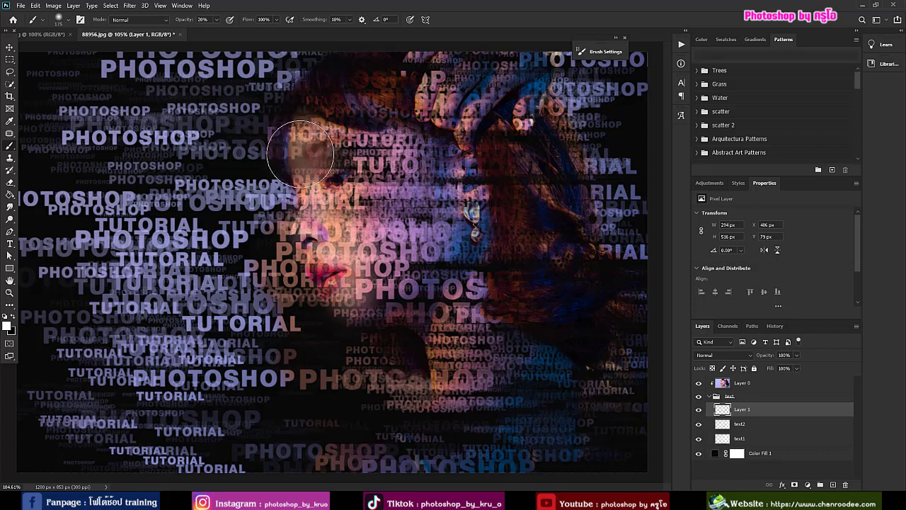
{"action": "left_click", "coordinate": [307, 144]}
{"action": "left_click", "coordinate": [334, 180]}
- Build up soft white strokes over the cheek, jaw, neck, forehead and front hair to reveal the portrait
{"action": "mouse_move", "coordinate": [346, 229]}
{"action": "left_mouse_down"}
{"action": "mouse_move", "coordinate": [355, 291]}
{"action": "mouse_move", "coordinate": [352, 279]}
{"action": "mouse_move", "coordinate": [390, 319]}
{"action": "mouse_move", "coordinate": [385, 295]}
{"action": "mouse_move", "coordinate": [433, 380]}
{"action": "left_mouse_up"}
{"action": "mouse_move", "coordinate": [429, 346]}
{"action": "left_mouse_down"}
{"action": "mouse_move", "coordinate": [434, 384]}
{"action": "mouse_move", "coordinate": [456, 393]}
{"action": "left_mouse_up"}
{"action": "mouse_move", "coordinate": [306, 135]}
{"action": "left_mouse_down"}
{"action": "mouse_move", "coordinate": [317, 188]}
{"action": "mouse_move", "coordinate": [333, 195]}
{"action": "mouse_move", "coordinate": [372, 305]}
{"action": "mouse_move", "coordinate": [343, 248]}
{"action": "mouse_move", "coordinate": [368, 297]}
{"action": "mouse_move", "coordinate": [321, 250]}
{"action": "mouse_move", "coordinate": [350, 283]}
{"action": "mouse_move", "coordinate": [341, 269]}
{"action": "mouse_move", "coordinate": [361, 346]}
{"action": "mouse_move", "coordinate": [341, 308]}
{"action": "mouse_move", "coordinate": [360, 275]}
{"action": "left_mouse_up"}
{"action": "mouse_move", "coordinate": [379, 306]}
{"action": "left_mouse_down"}
{"action": "mouse_move", "coordinate": [352, 283]}
{"action": "mouse_move", "coordinate": [410, 286]}
{"action": "mouse_move", "coordinate": [361, 265]}
{"action": "mouse_move", "coordinate": [345, 246]}
{"action": "mouse_move", "coordinate": [386, 233]}
{"action": "mouse_move", "coordinate": [335, 209]}
{"action": "mouse_move", "coordinate": [397, 202]}
{"action": "mouse_move", "coordinate": [311, 170]}
{"action": "mouse_move", "coordinate": [380, 169]}
{"action": "mouse_move", "coordinate": [303, 144]}
{"action": "mouse_move", "coordinate": [354, 136]}
{"action": "mouse_move", "coordinate": [307, 108]}
{"action": "mouse_move", "coordinate": [361, 120]}
{"action": "mouse_move", "coordinate": [356, 209]}
{"action": "mouse_move", "coordinate": [379, 275]}
{"action": "mouse_move", "coordinate": [407, 293]}
{"action": "mouse_move", "coordinate": [383, 310]}
{"action": "mouse_move", "coordinate": [472, 323]}
{"action": "mouse_move", "coordinate": [436, 348]}
{"action": "mouse_move", "coordinate": [462, 368]}
{"action": "mouse_move", "coordinate": [431, 409]}
{"action": "mouse_move", "coordinate": [489, 307]}
{"action": "mouse_move", "coordinate": [352, 318]}
{"action": "mouse_move", "coordinate": [316, 213]}
{"action": "mouse_move", "coordinate": [320, 259]}
{"action": "mouse_move", "coordinate": [303, 184]}
{"action": "mouse_move", "coordinate": [274, 144]}
{"action": "mouse_move", "coordinate": [375, 165]}
{"action": "mouse_move", "coordinate": [314, 106]}
{"action": "left_mouse_up"}
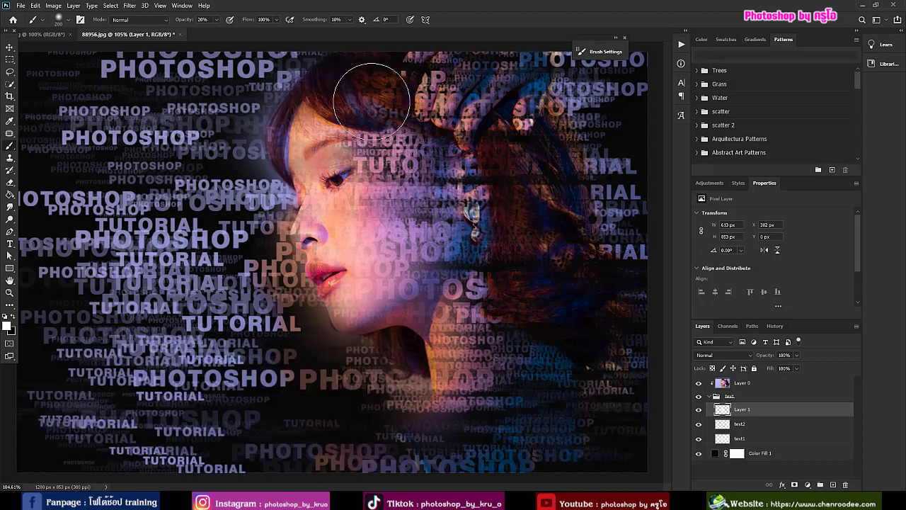
- Brush soft white with a 200 px tip over the lower neck, shoulder and the background in front of the chin
{"action": "mouse_move", "coordinate": [447, 398]}
{"action": "left_mouse_down"}
{"action": "mouse_move", "coordinate": [391, 425]}
{"action": "mouse_move", "coordinate": [384, 475]}
{"action": "left_mouse_up"}
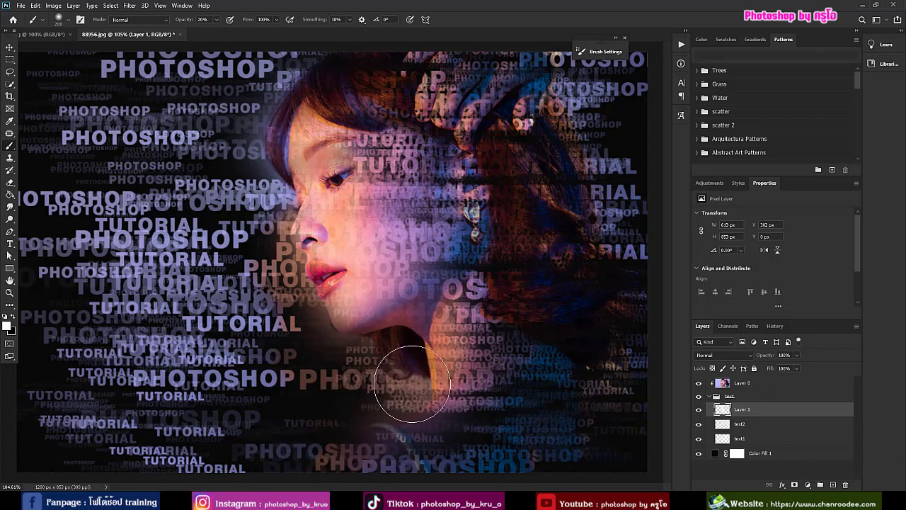
{"action": "mouse_move", "coordinate": [400, 376]}
{"action": "left_mouse_down"}
{"action": "mouse_move", "coordinate": [395, 411]}
{"action": "mouse_move", "coordinate": [308, 434]}
{"action": "mouse_move", "coordinate": [331, 445]}
{"action": "mouse_move", "coordinate": [327, 357]}
{"action": "mouse_move", "coordinate": [250, 369]}
{"action": "left_mouse_up"}
{"action": "left_click_drag", "start_coordinate": [305, 301], "coordinate": [266, 297]}
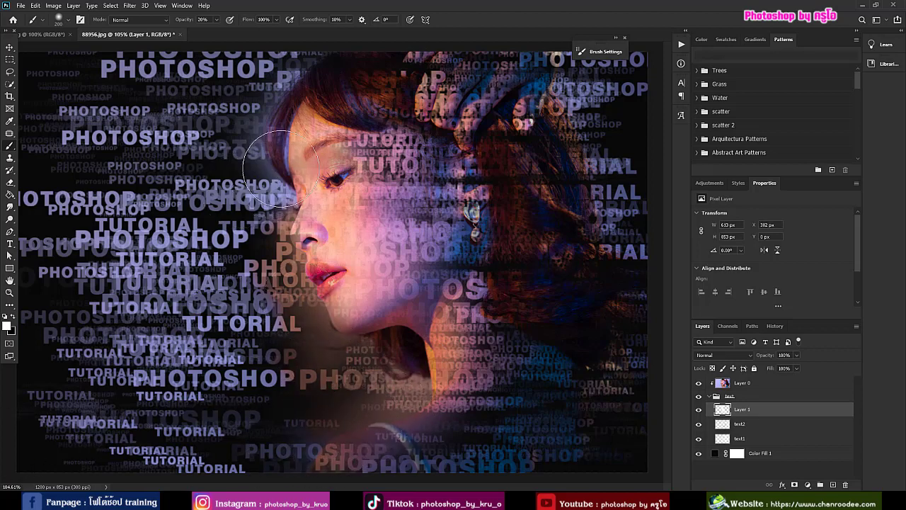